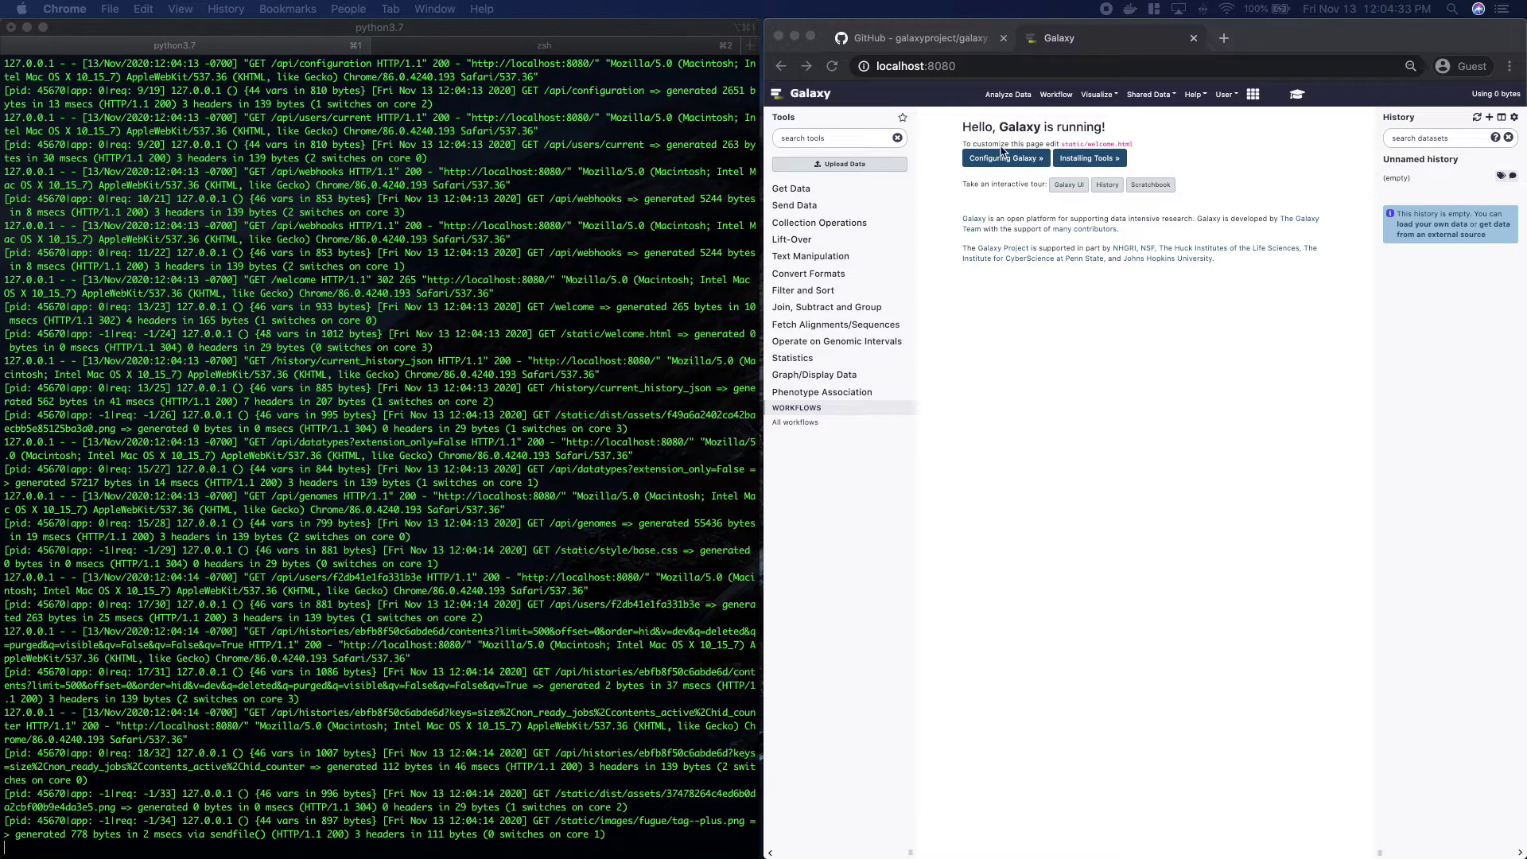
# Step: Check the logged-in Galaxy account, then stop the running Galaxy server in iTerm2
pyautogui.click(1228, 100)
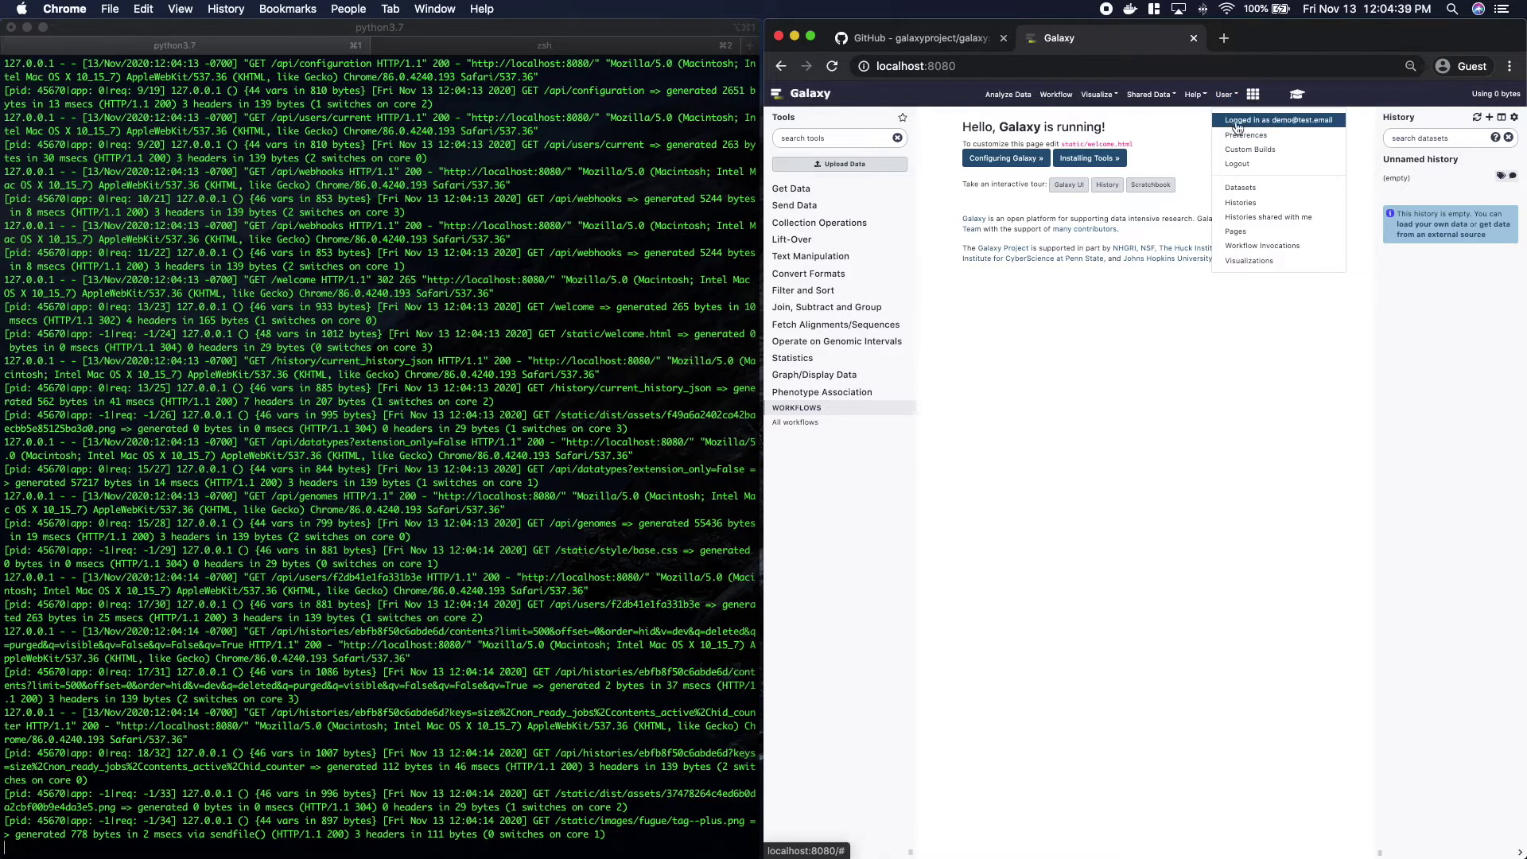
pyautogui.click(1177, 136)
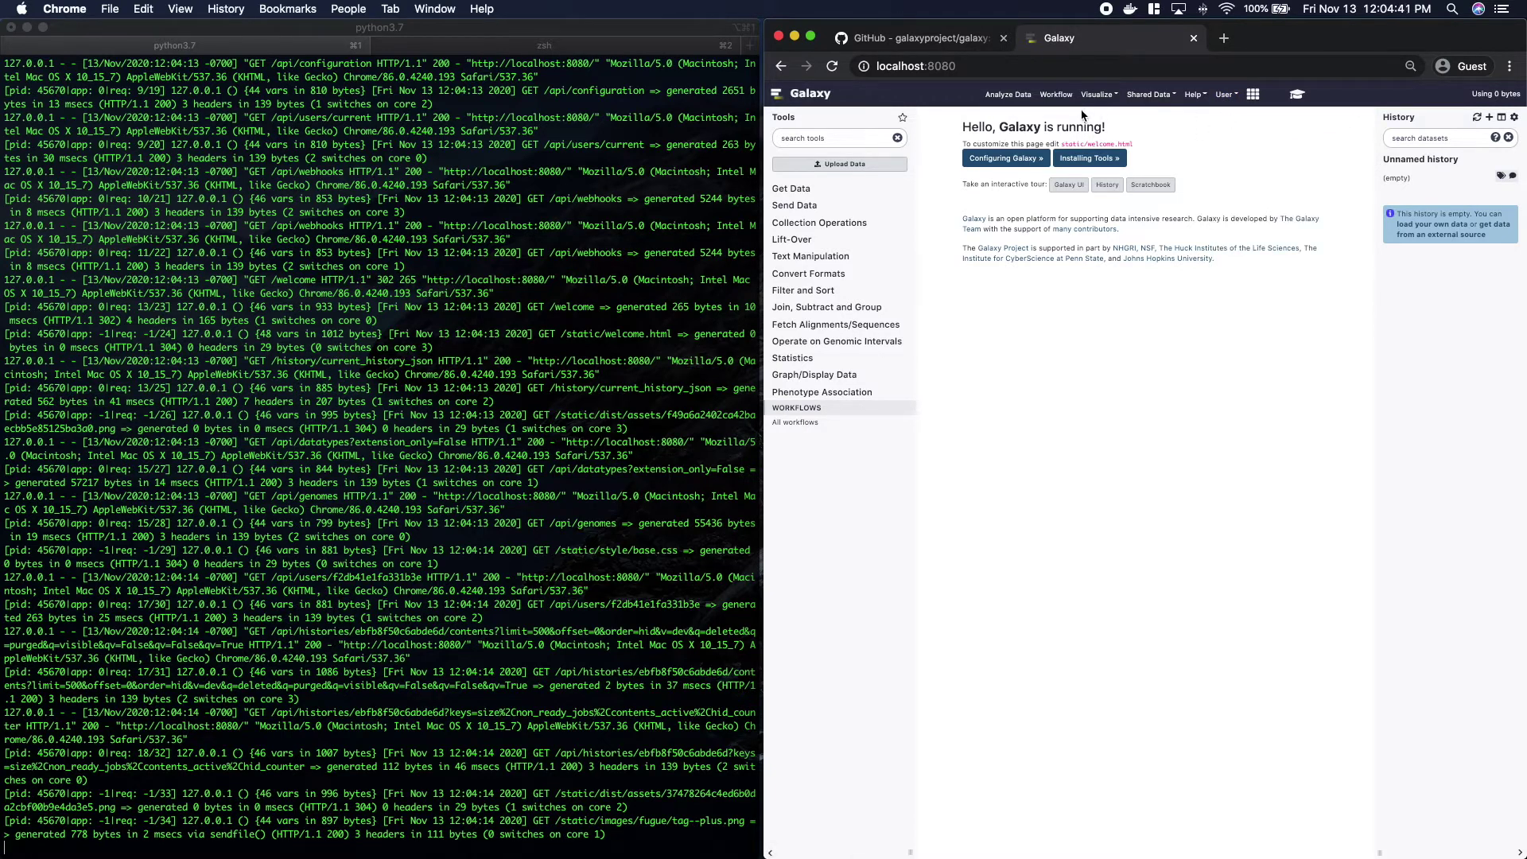
pyautogui.click(670, 225)
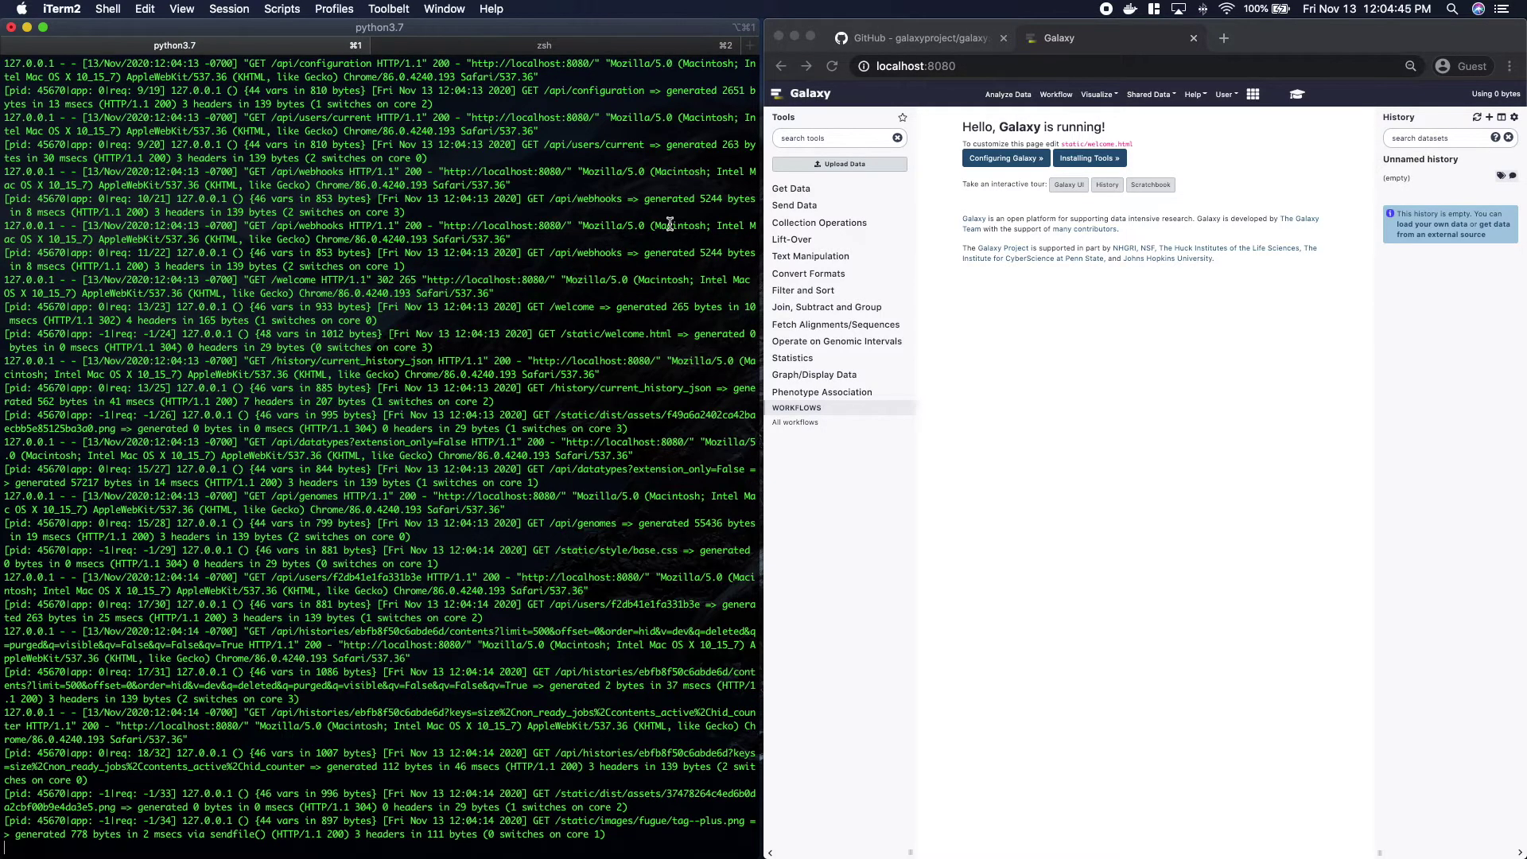
pyautogui.hotkey('ctrl', 'c')
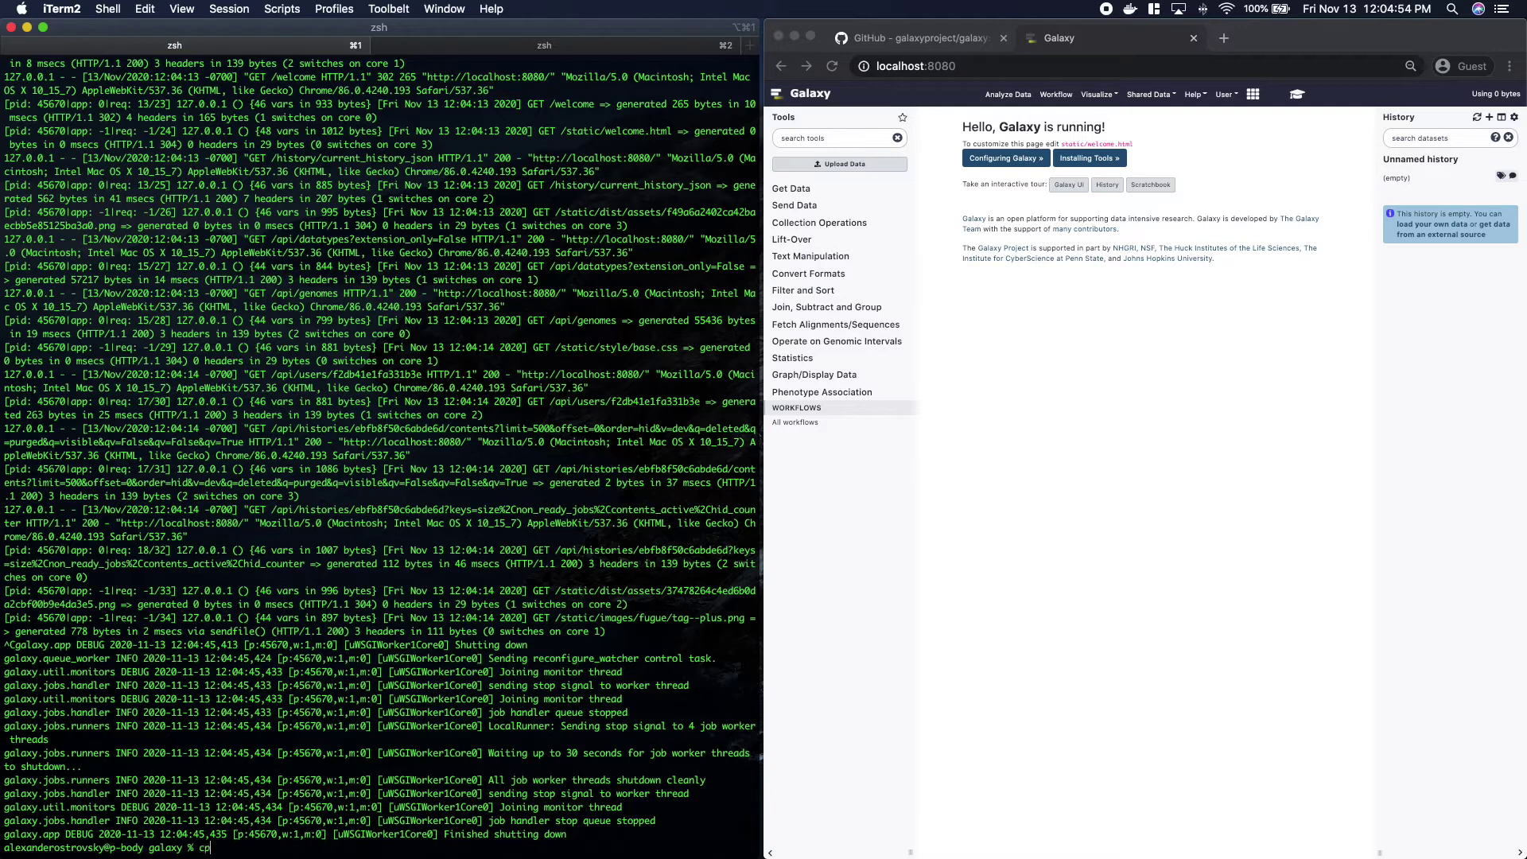
pyautogui.write('config/')
pyautogui.write('galaxy.yml.sample ')
pyautogui.write('config/galaxy.yml')
# Step: Copy galaxy.yml.sample to config/galaxy.yml and begin the nano +1500 command
pyautogui.press('Tab')
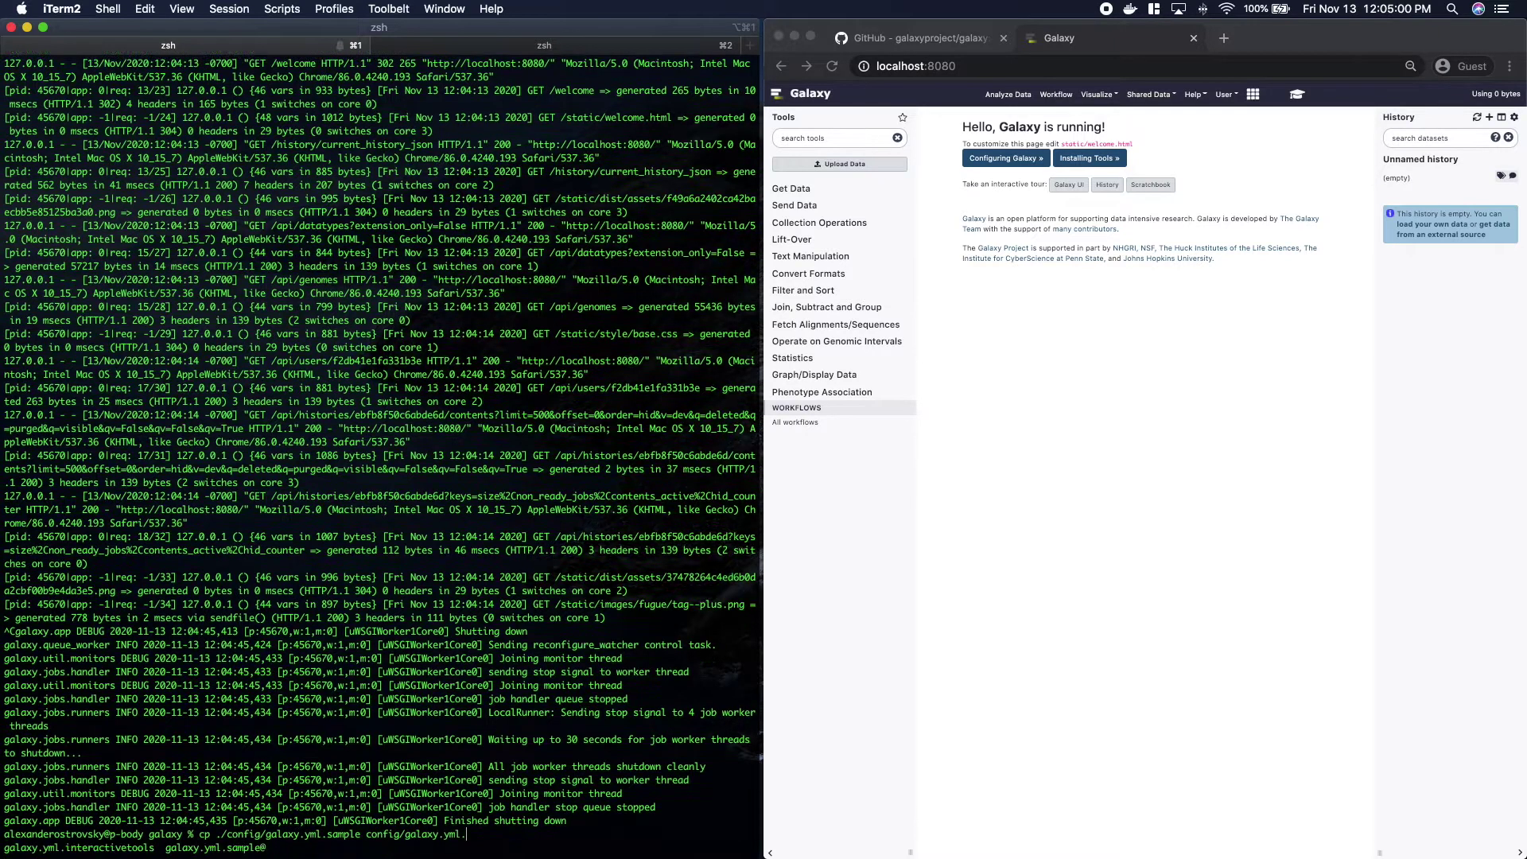
pyautogui.press('Return')
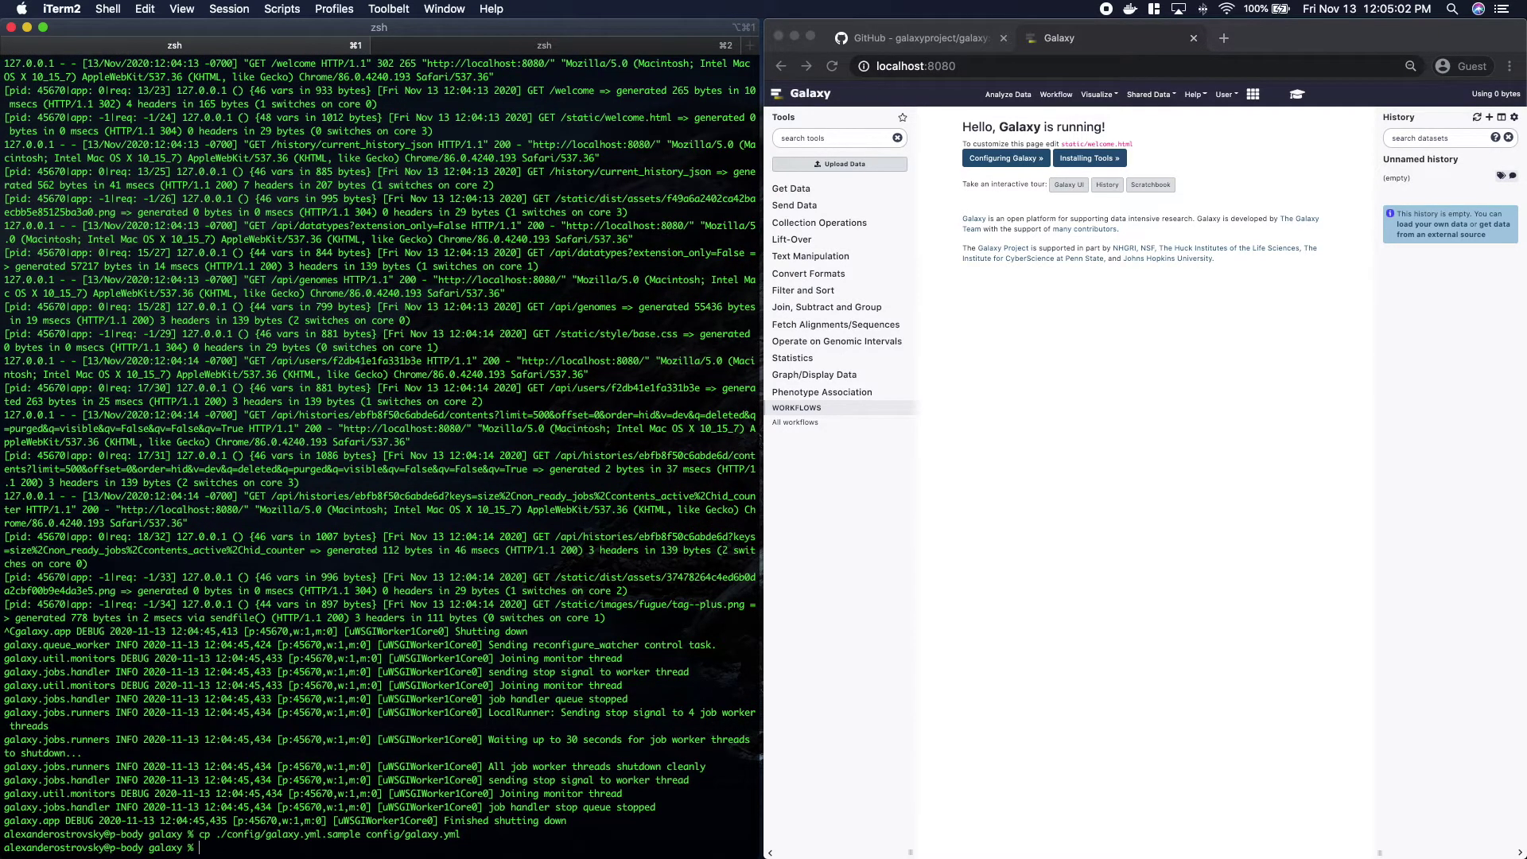
pyautogui.write('ano +1')
pyautogui.write('500')
pyautogui.press('BackSpace')
pyautogui.press('BackSpace')
pyautogui.write('config/galaxy.yml')
pyautogui.press('Return')
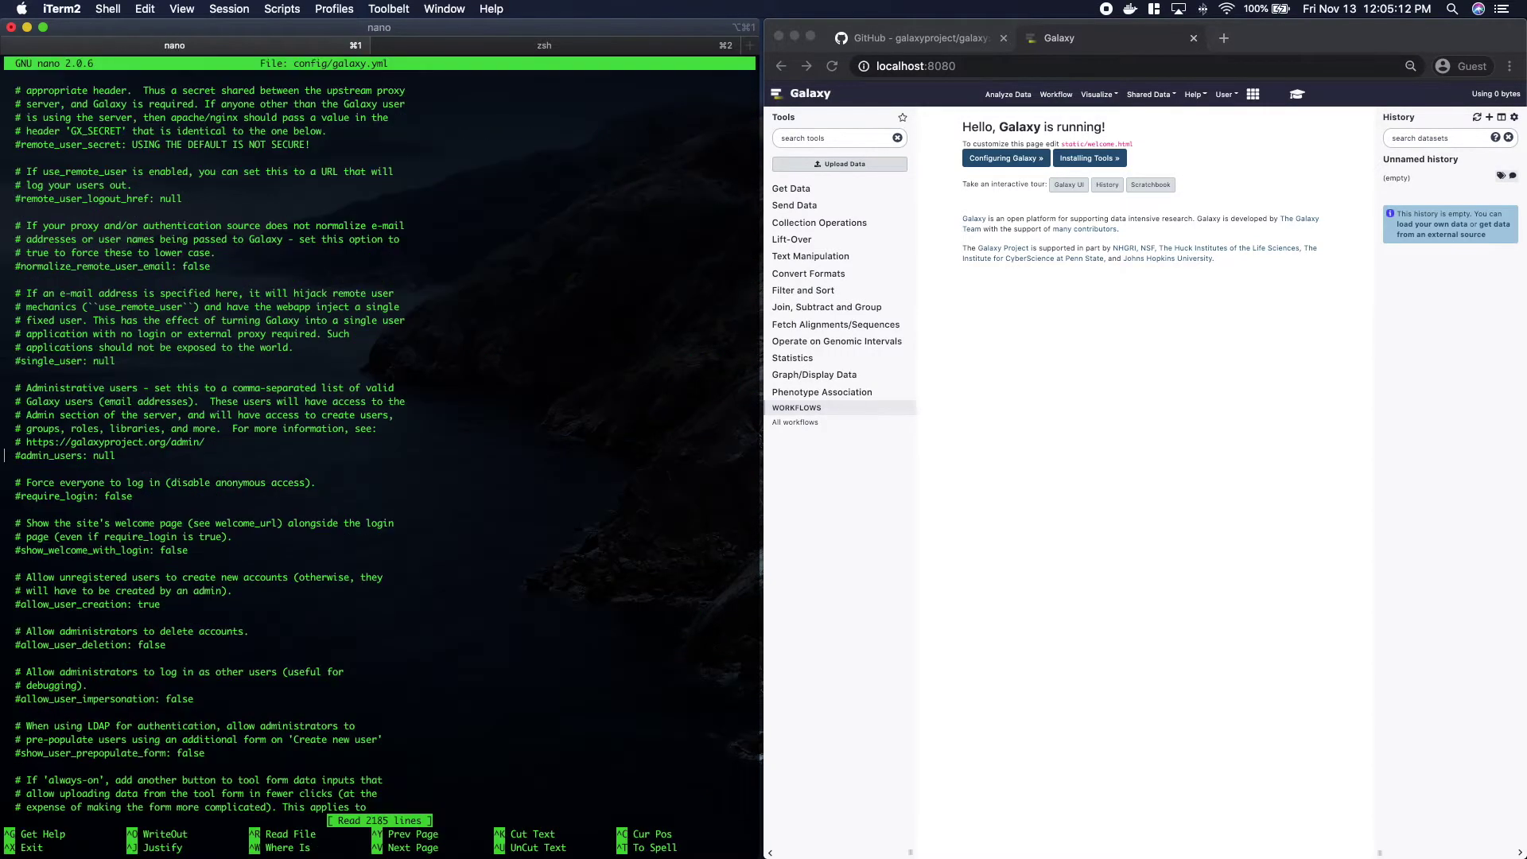
pyautogui.press('Delete')
pyautogui.press('BackSpace')
pyautogui.press('BackSpace')
pyautogui.press('BackSpace')
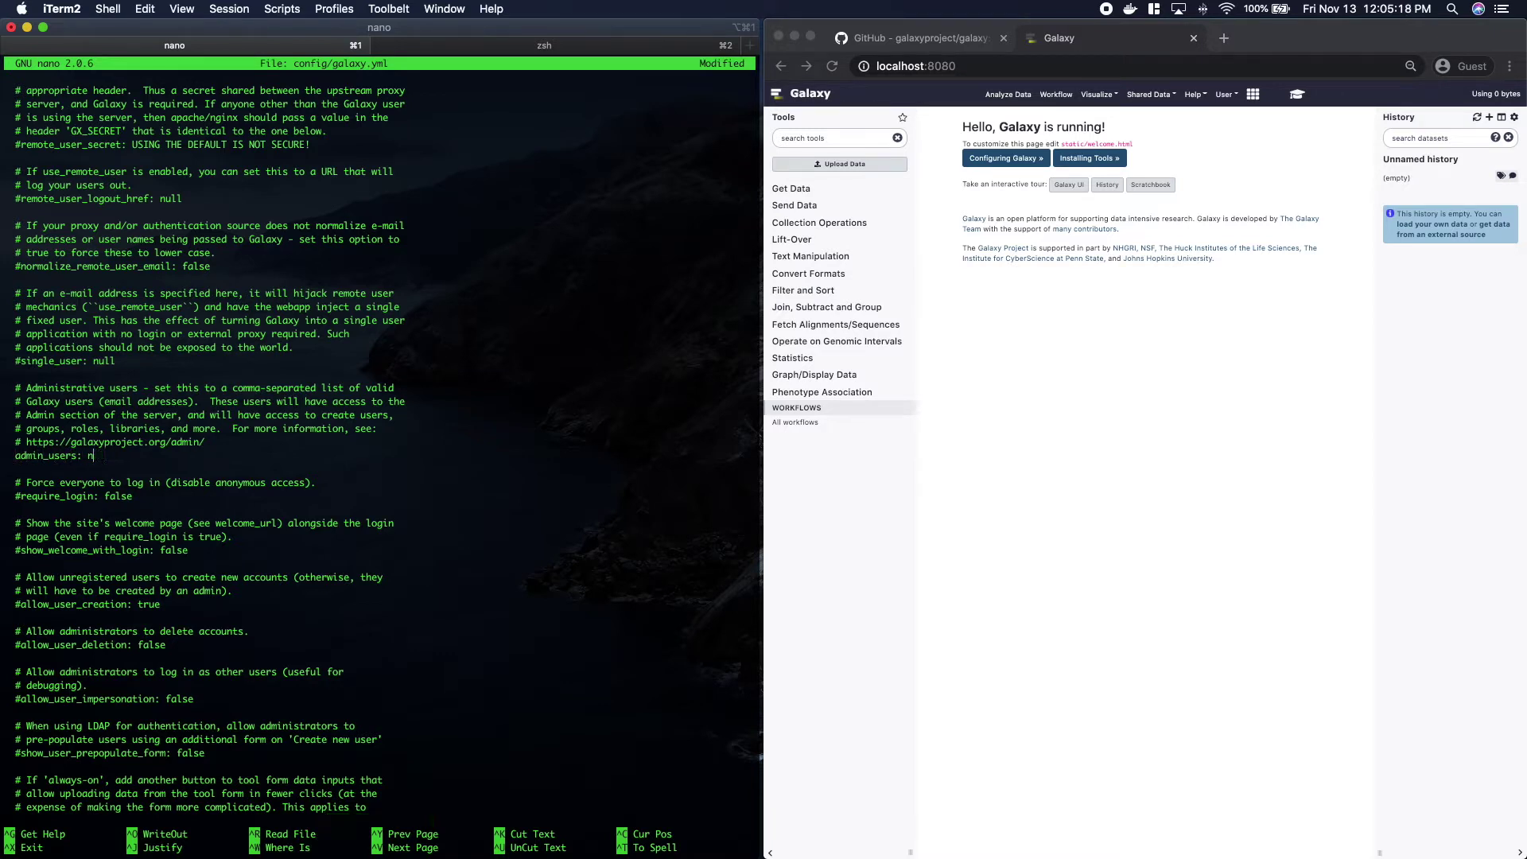
pyautogui.click(1220, 97)
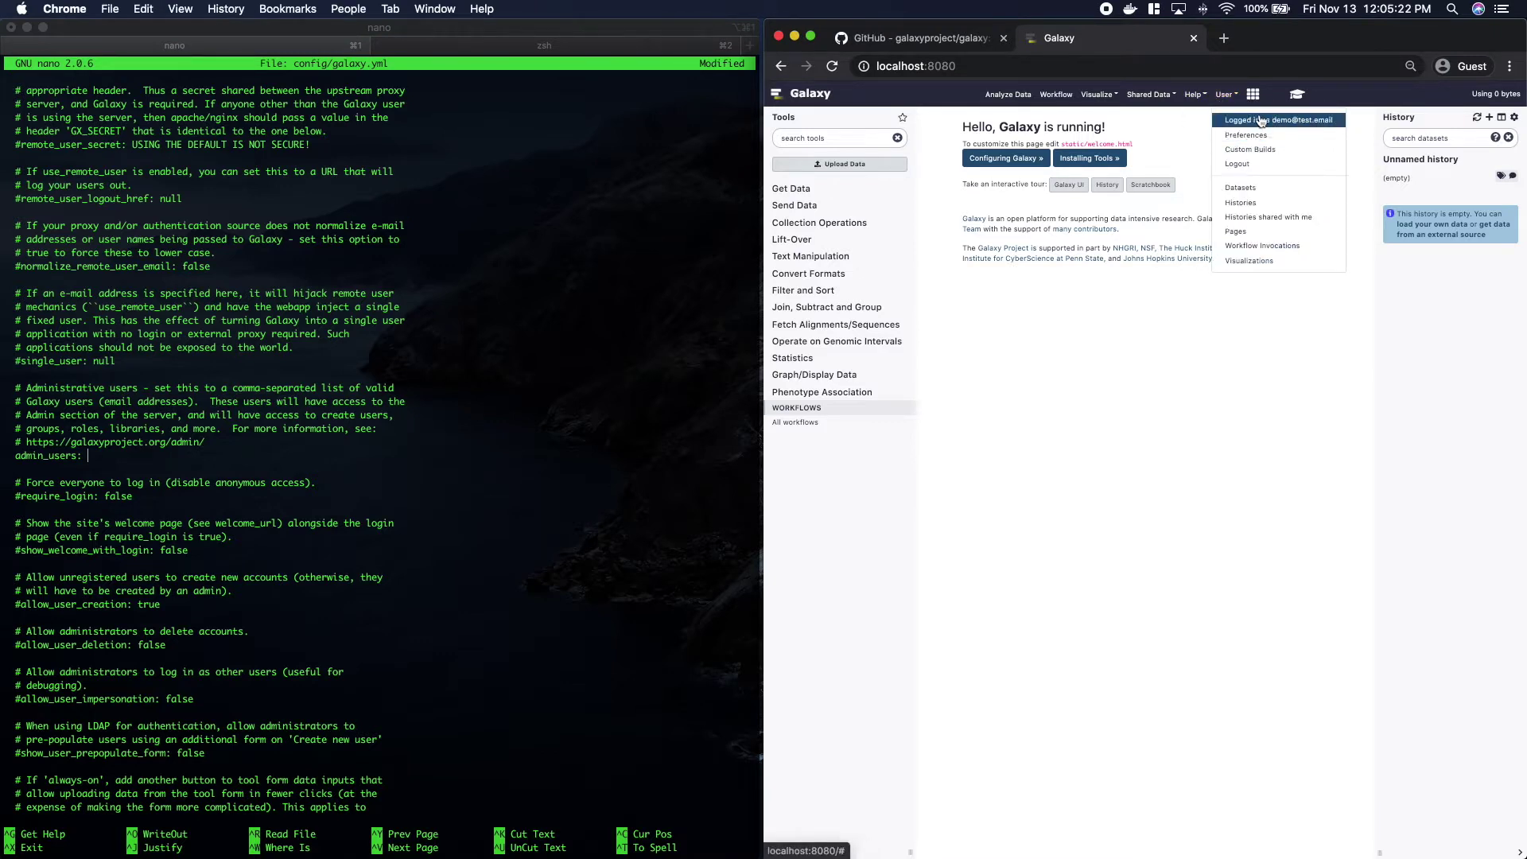
pyautogui.click(632, 302)
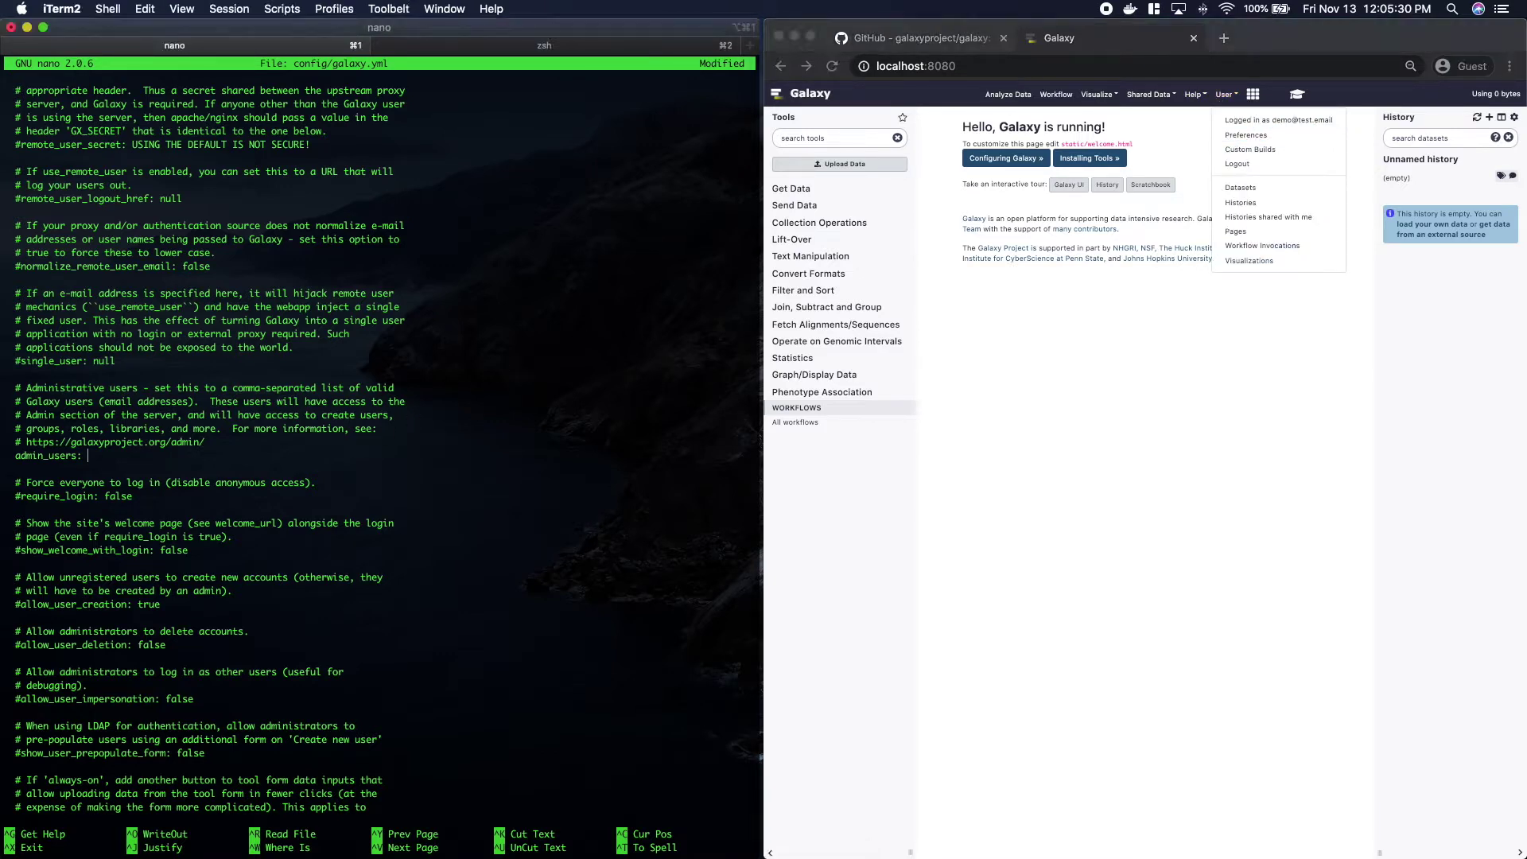
pyautogui.write('demo@te')
pyautogui.write('st.email')
pyautogui.hotkey('ctrl', 'o')
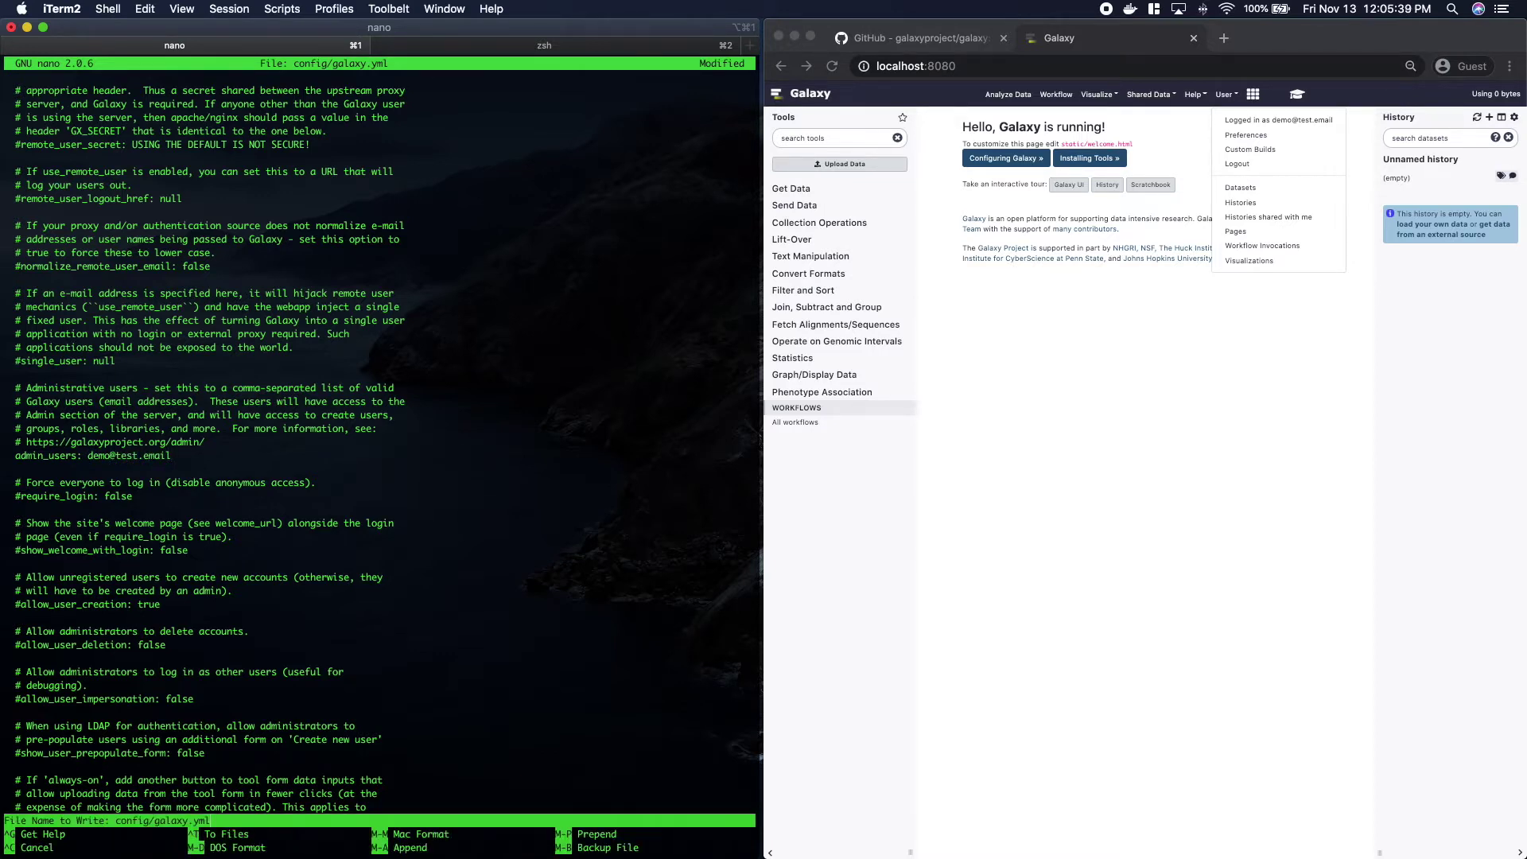
pyautogui.press('Return')
pyautogui.hotkey('ctrl', 'x')
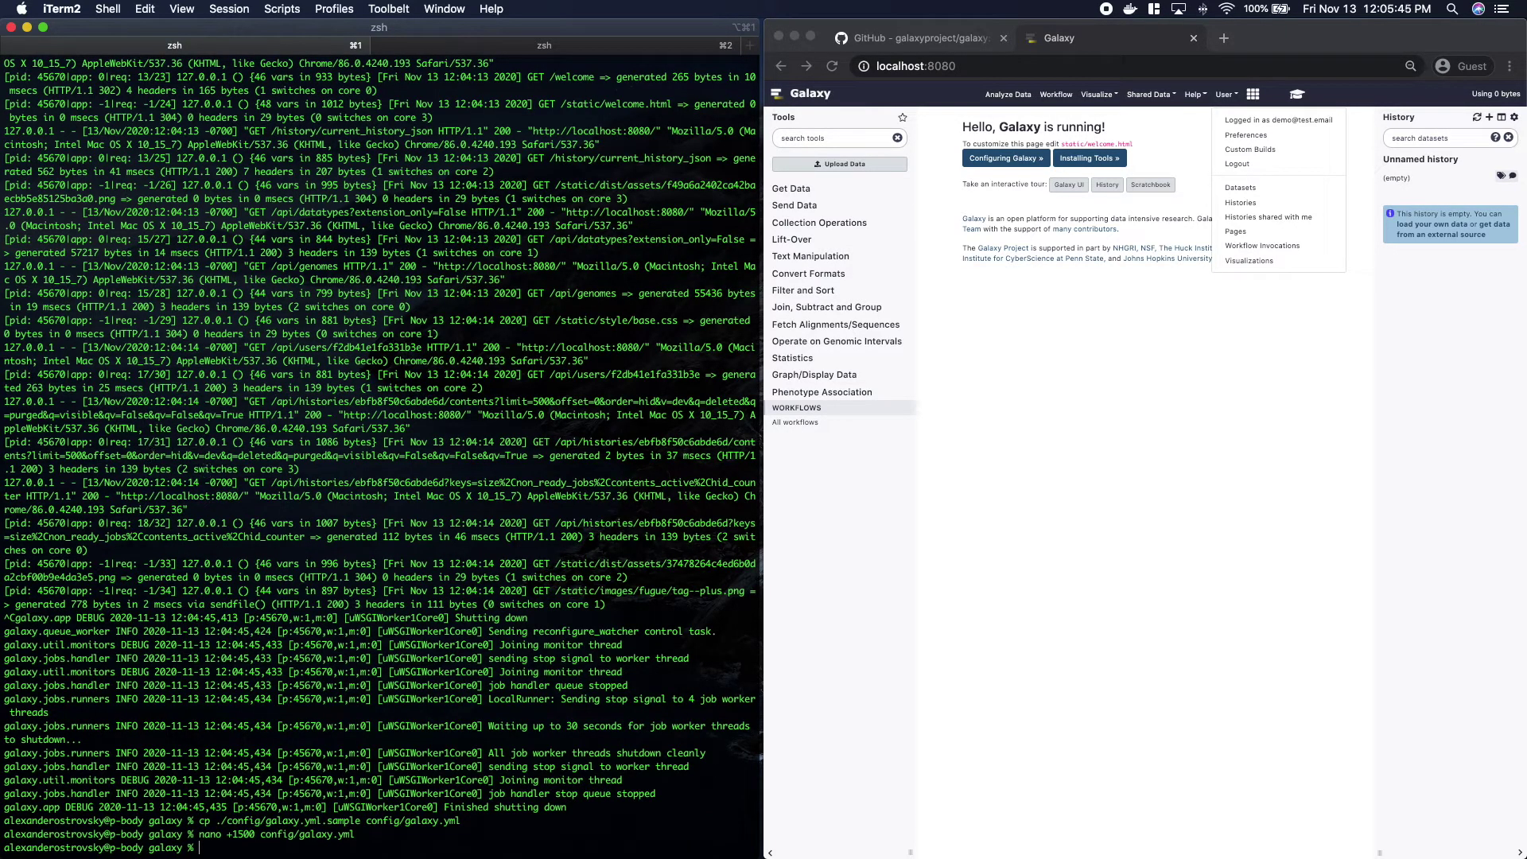
pyautogui.write('sh run.sh')
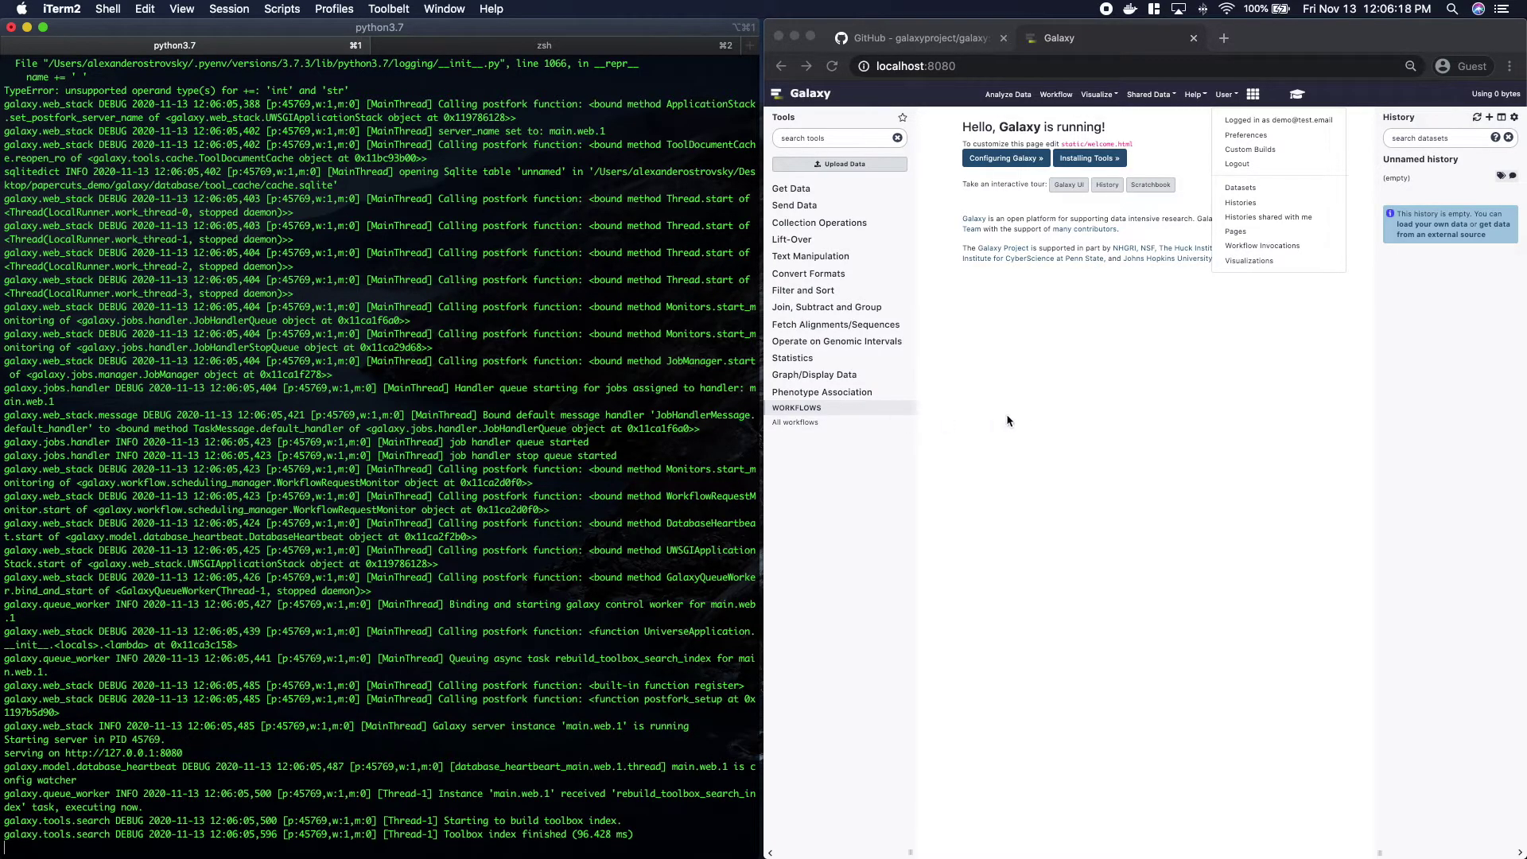
# Step: Once Galaxy serves on 127.0.0.1:8080 again, switch back to the Chrome window
pyautogui.click(1025, 421)
# Step: Reload Galaxy, confirm the demo account, and open Admin's Install and Uninstall tool page
pyautogui.press('super+r')
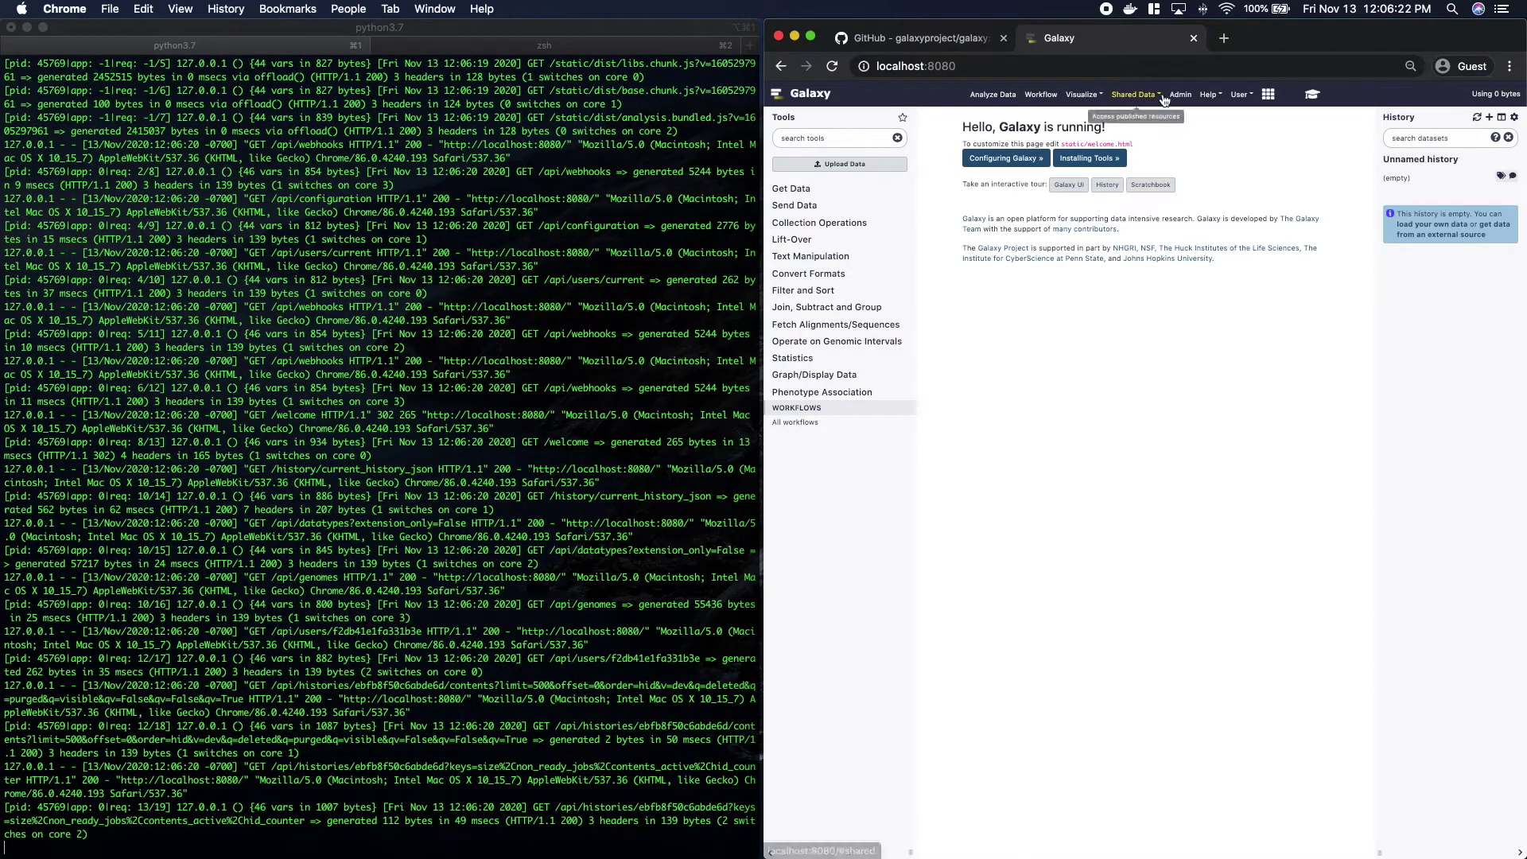
pyautogui.click(1240, 95)
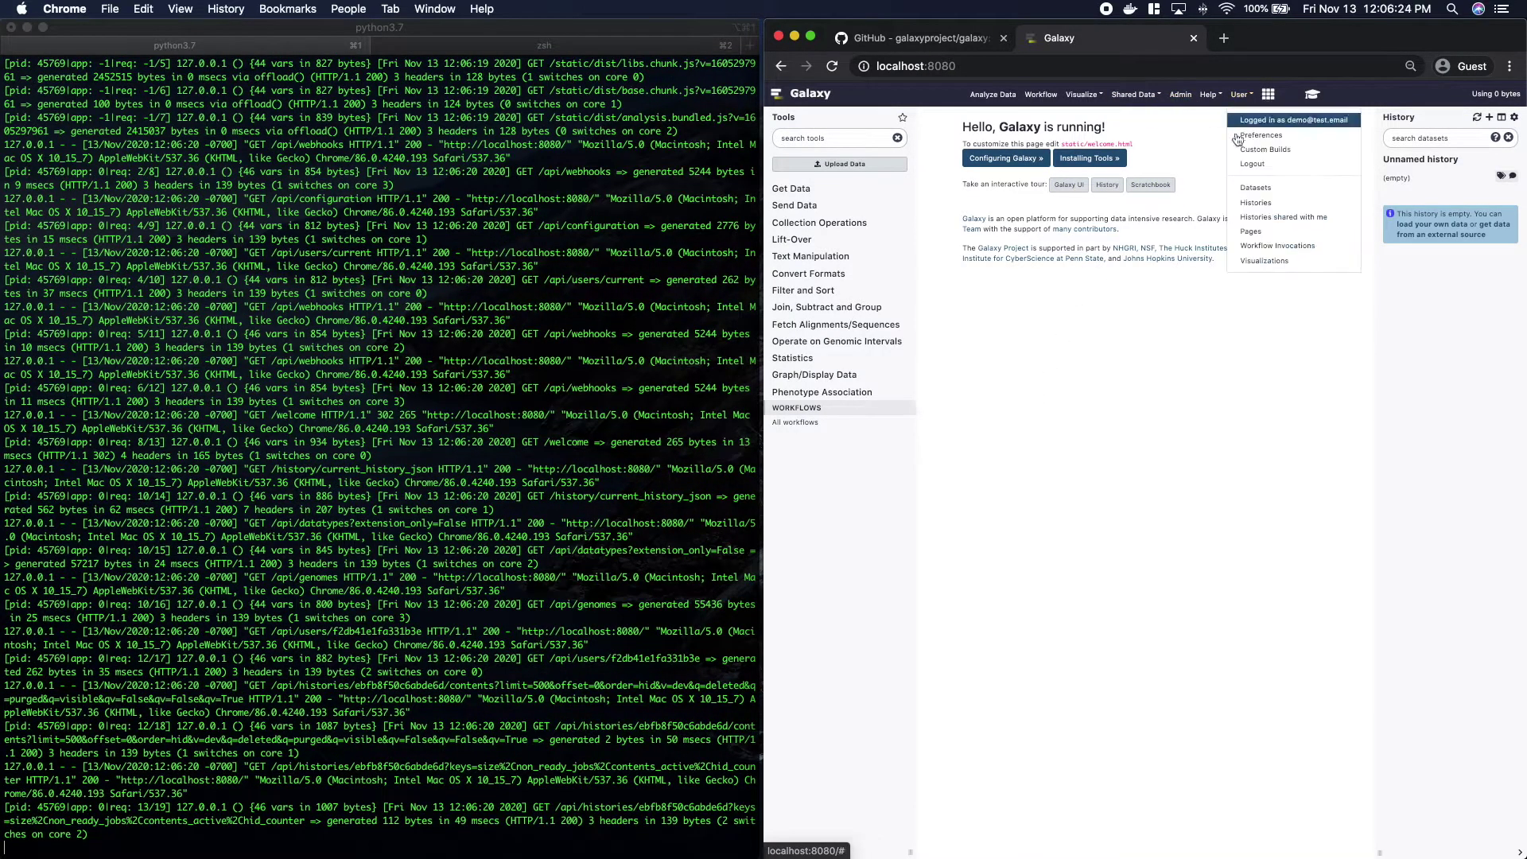
pyautogui.click(1187, 126)
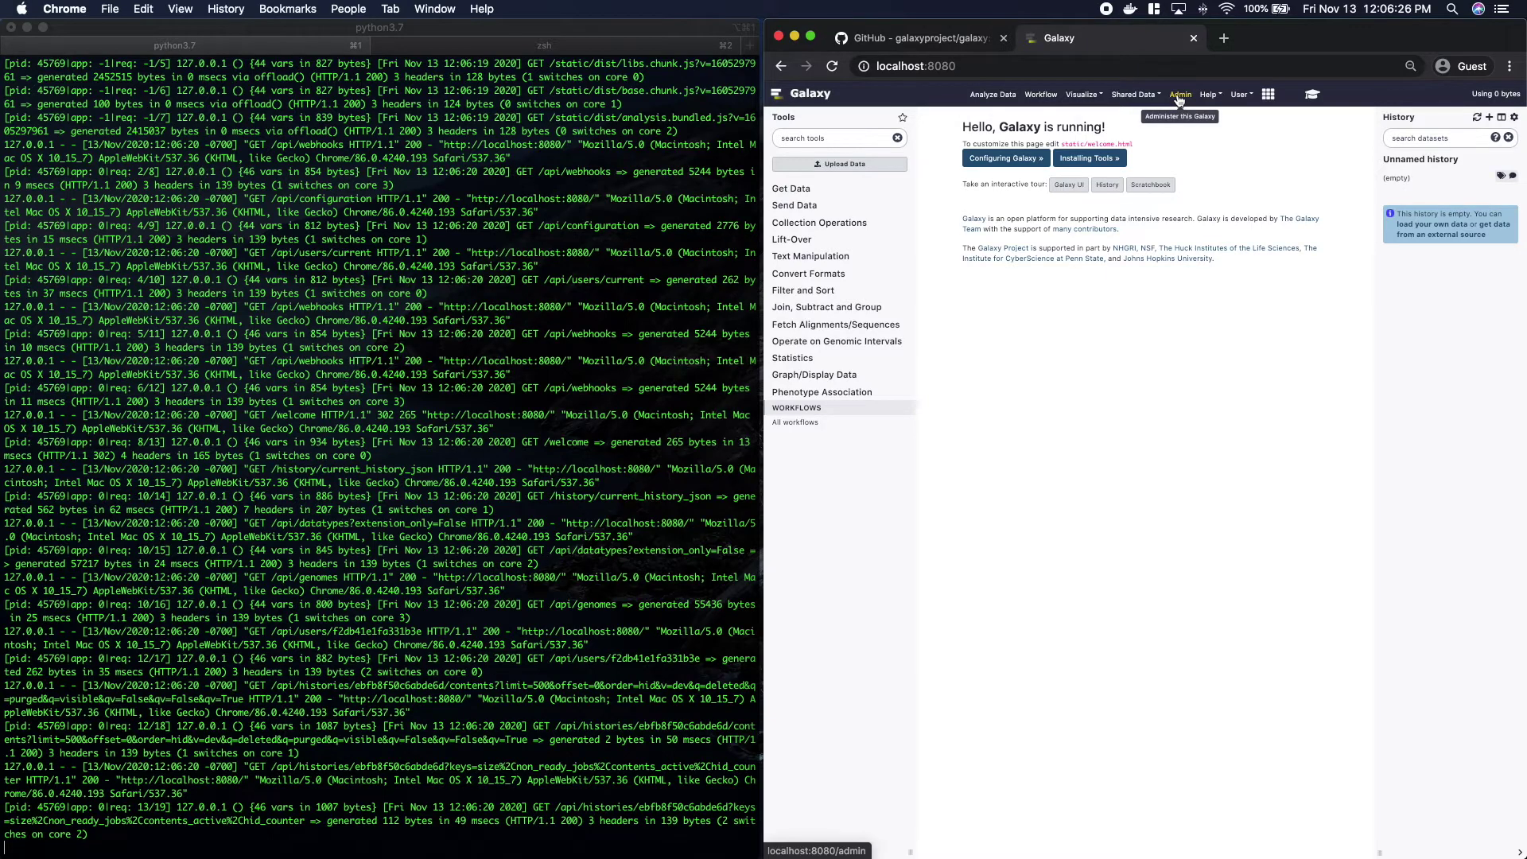
pyautogui.click(1180, 95)
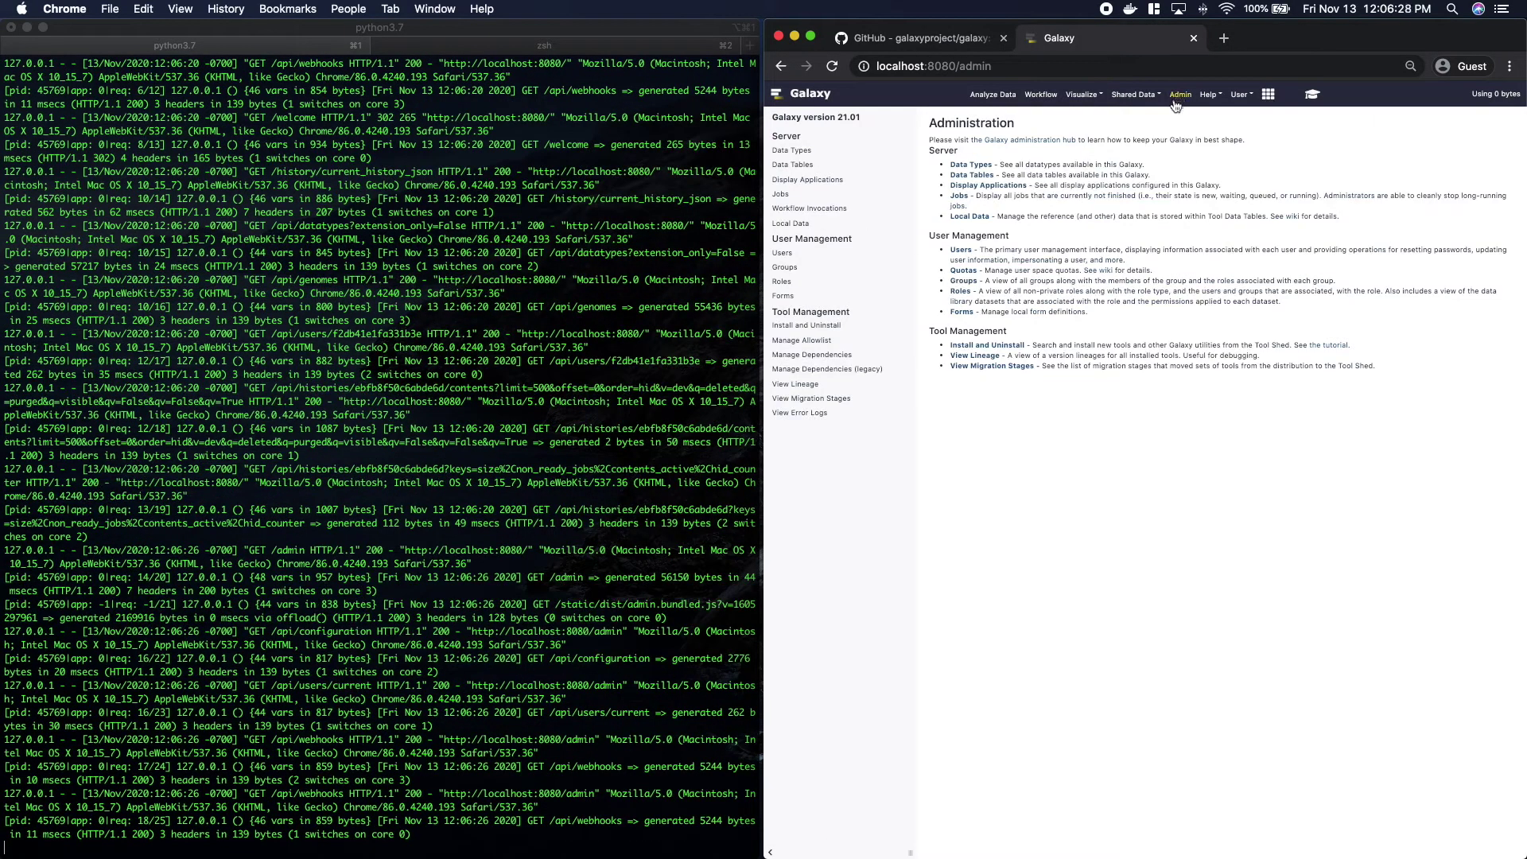
pyautogui.click(825, 326)
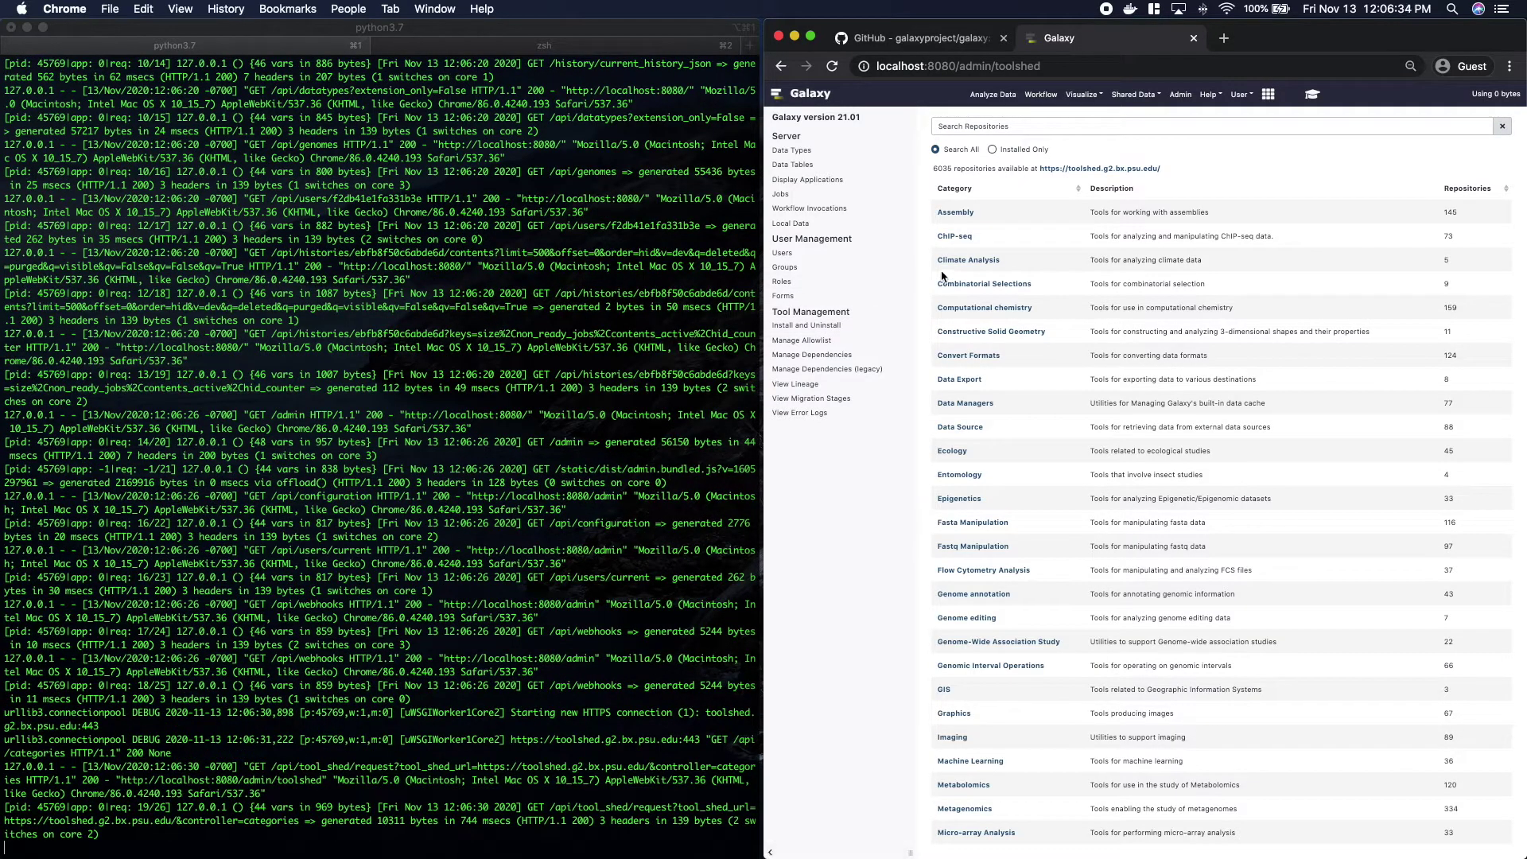
# Step: Find fastqc in the Tool Shed and install its revision 20
pyautogui.click(1033, 127)
pyautogui.write('fastqc')
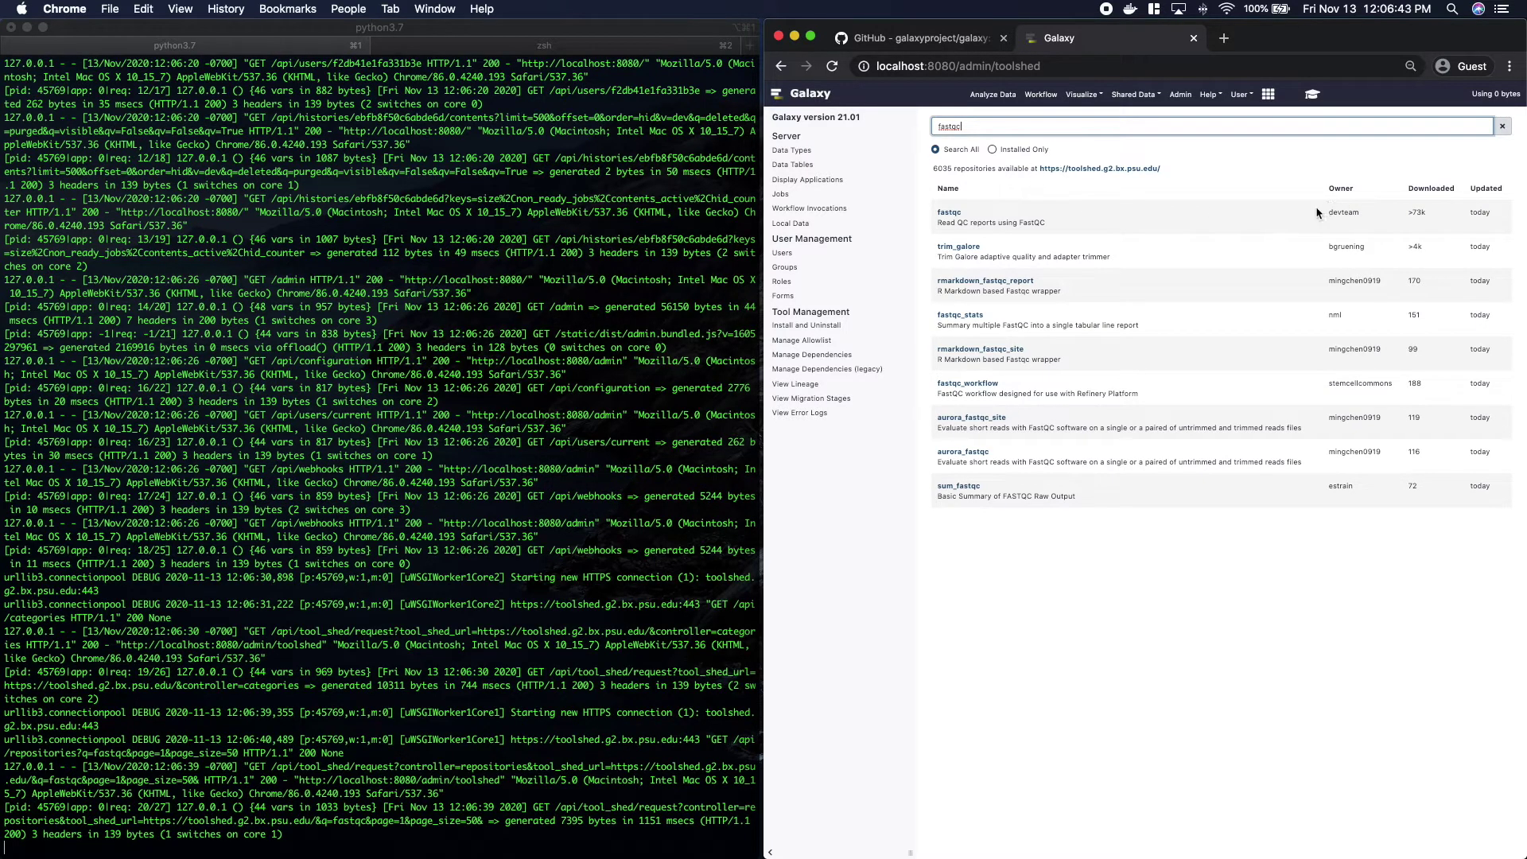
pyautogui.click(946, 214)
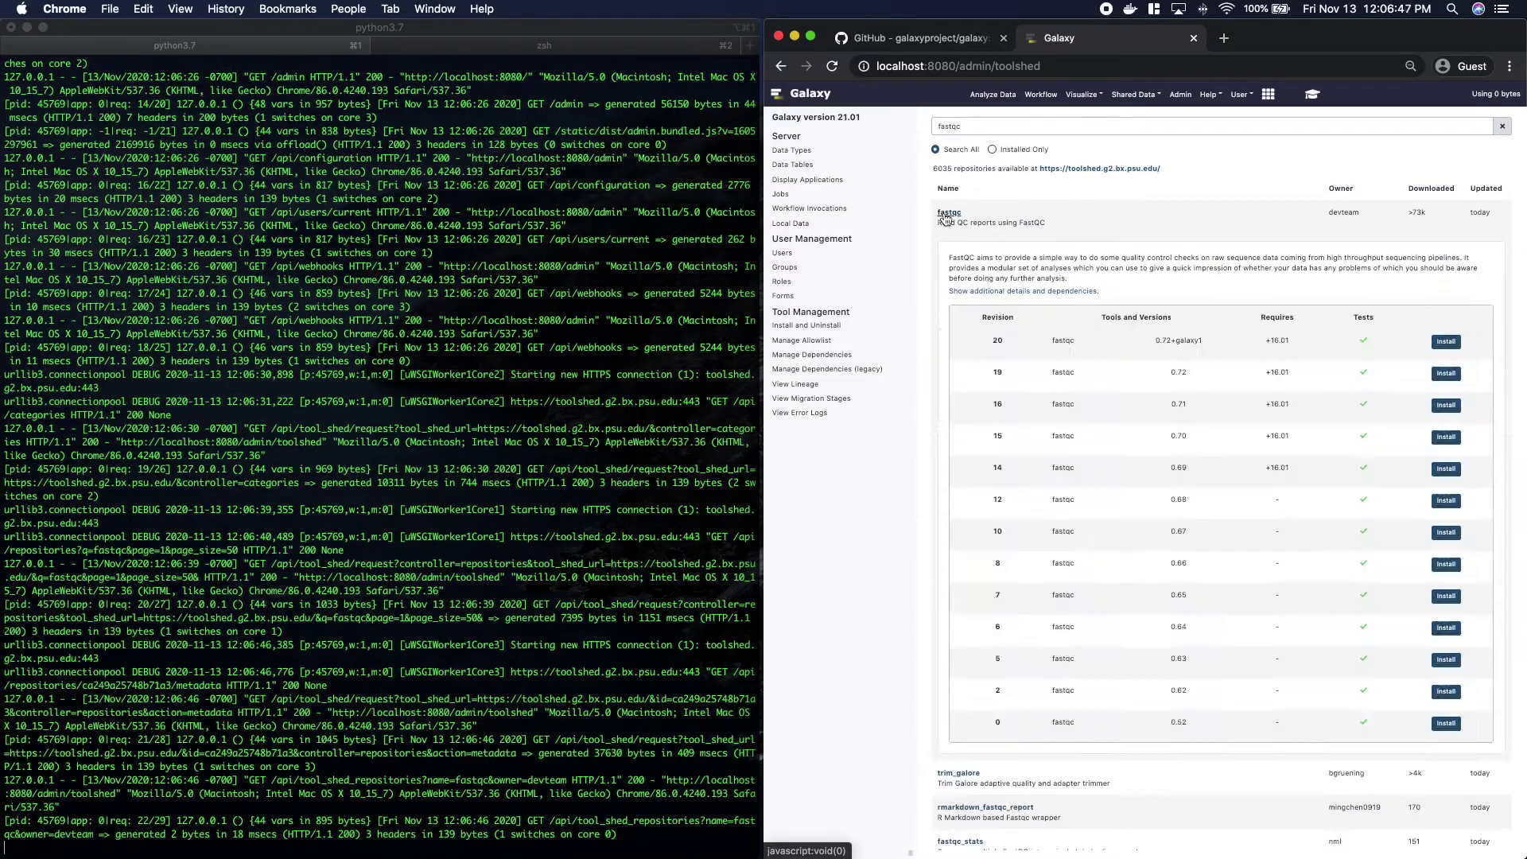
pyautogui.click(1445, 343)
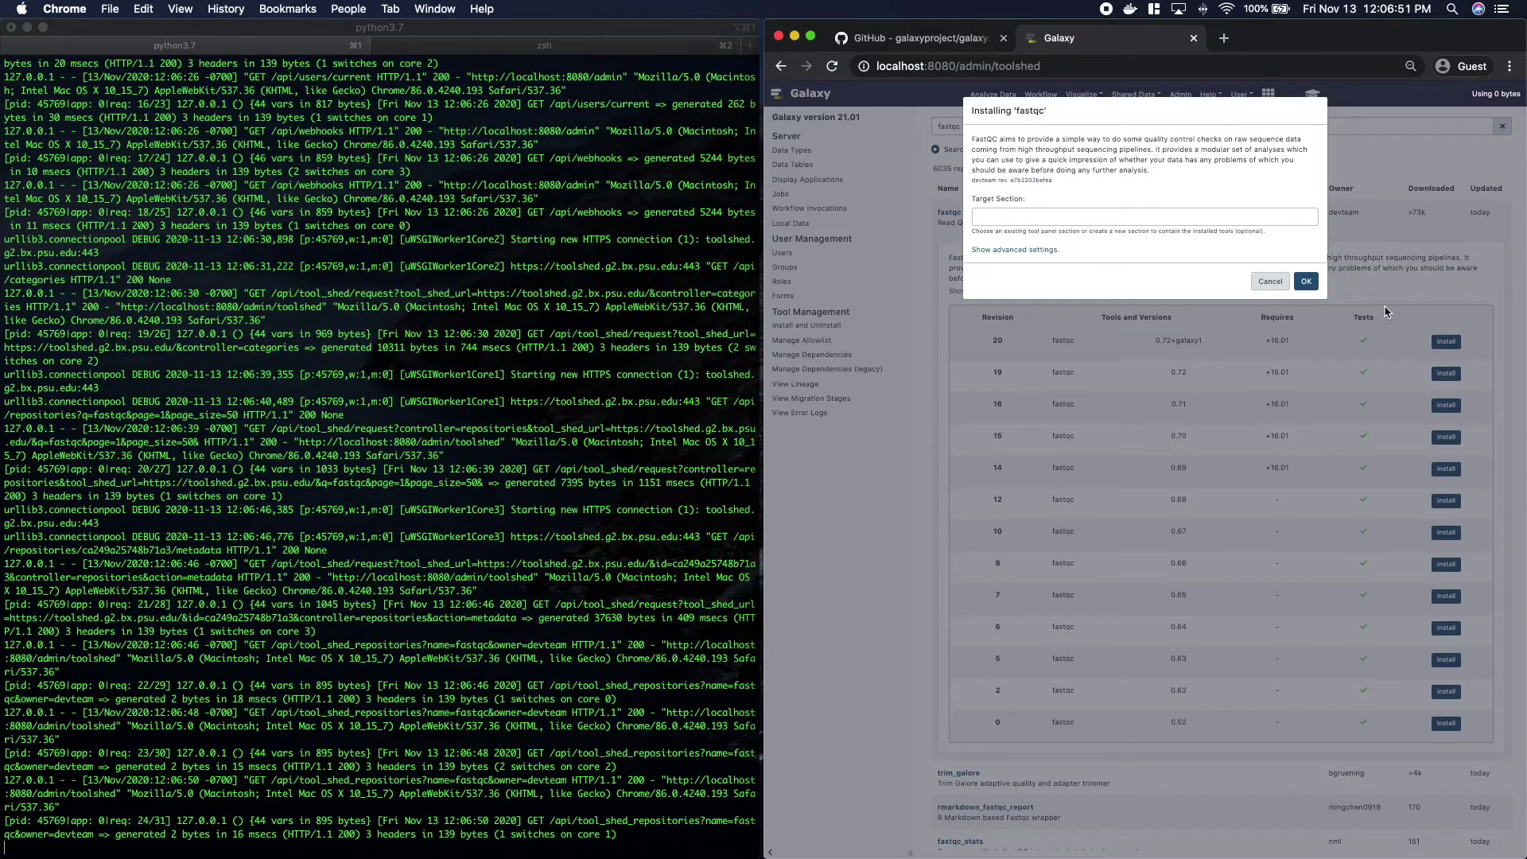
pyautogui.click(1301, 280)
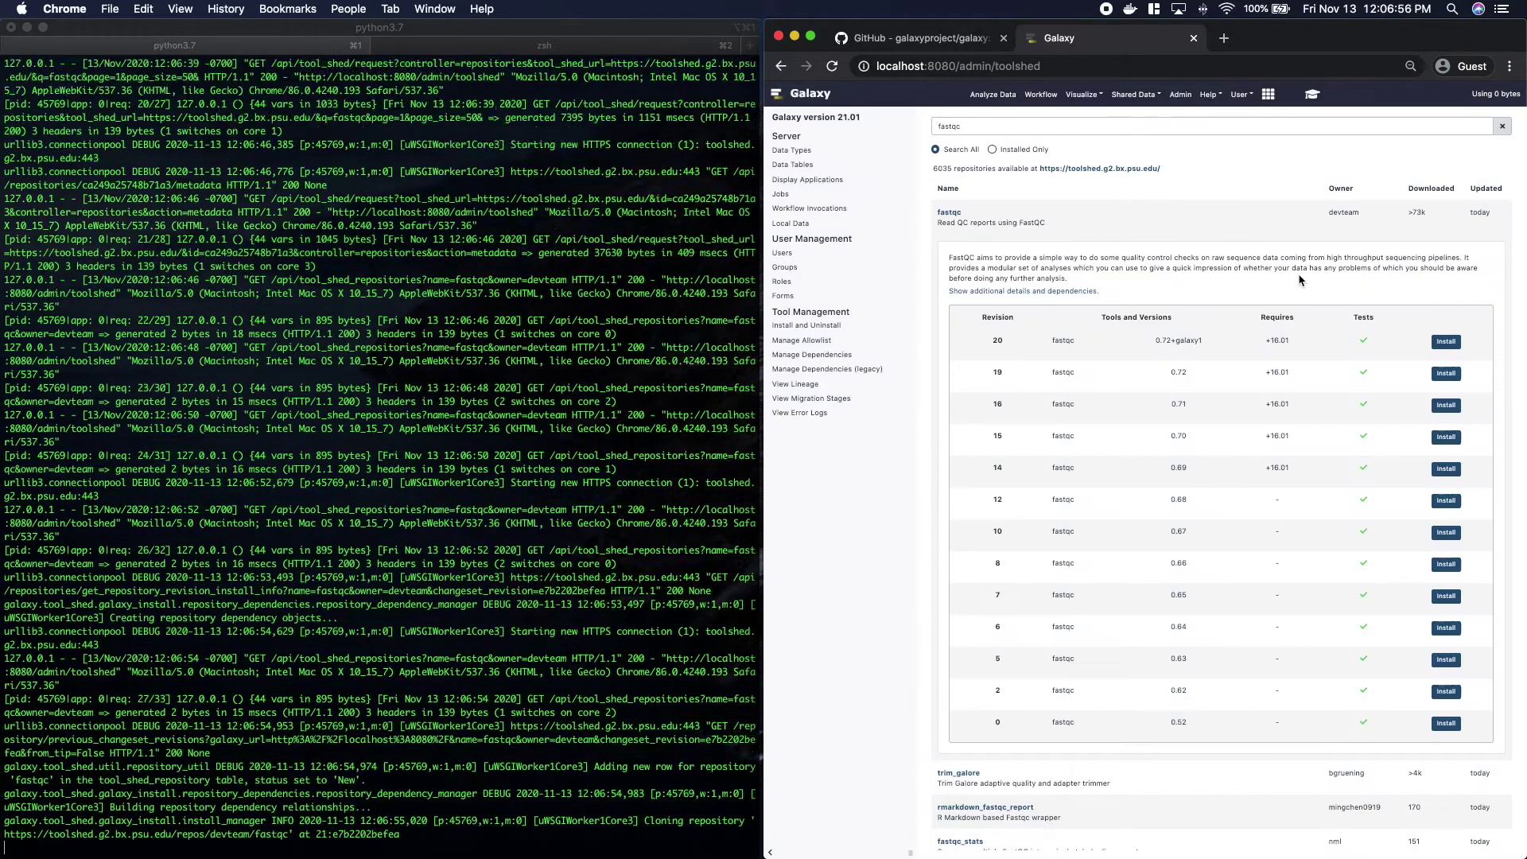
pyautogui.click(835, 356)
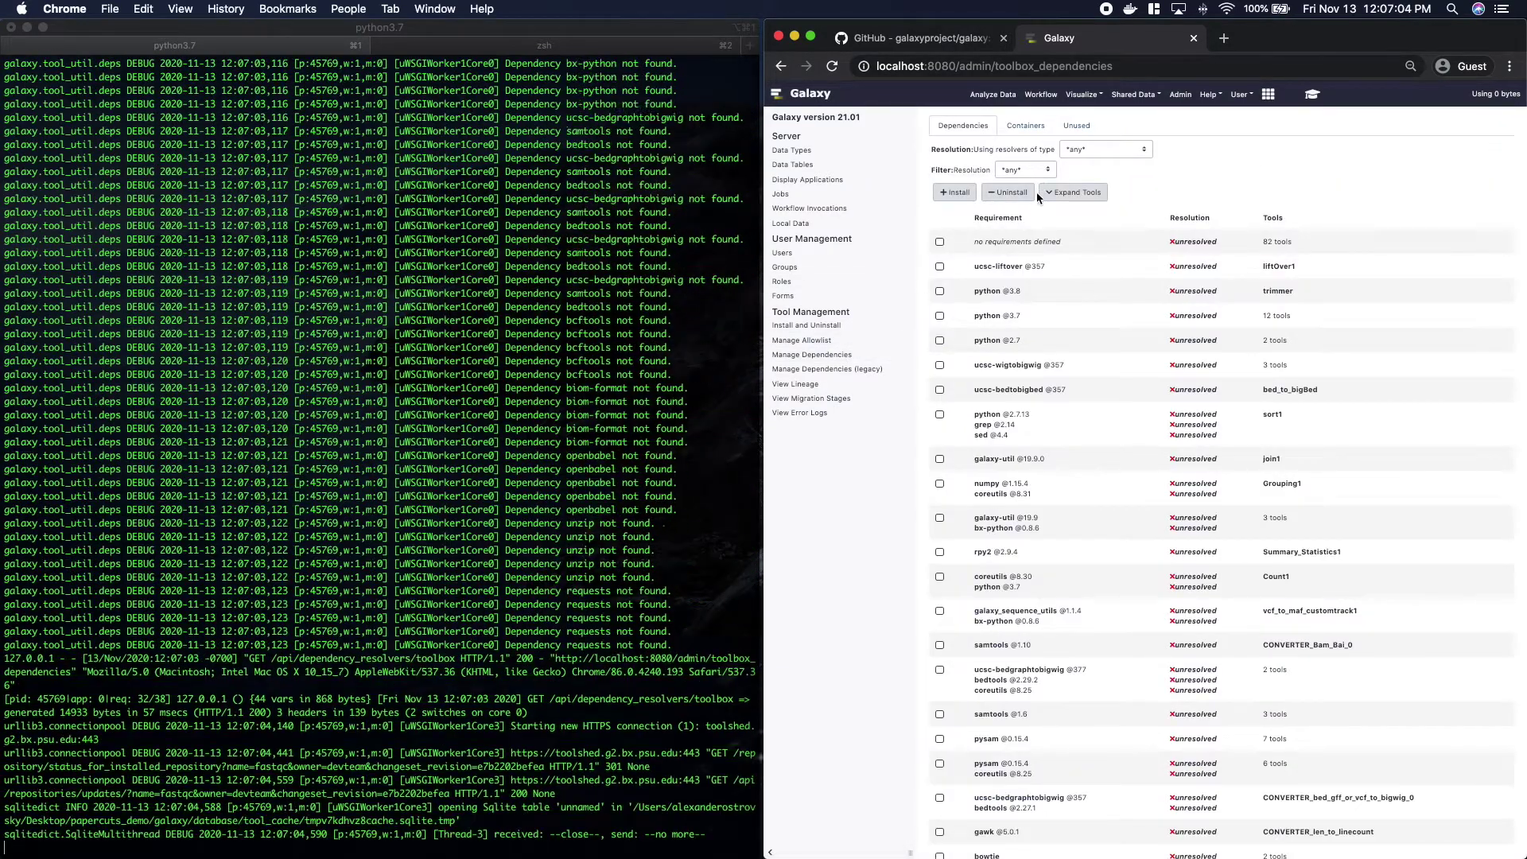
# Step: Install the fastqc 0.11.8 requirement from Manage Dependencies, then return to the analysis home view
pyautogui.press('super+f')
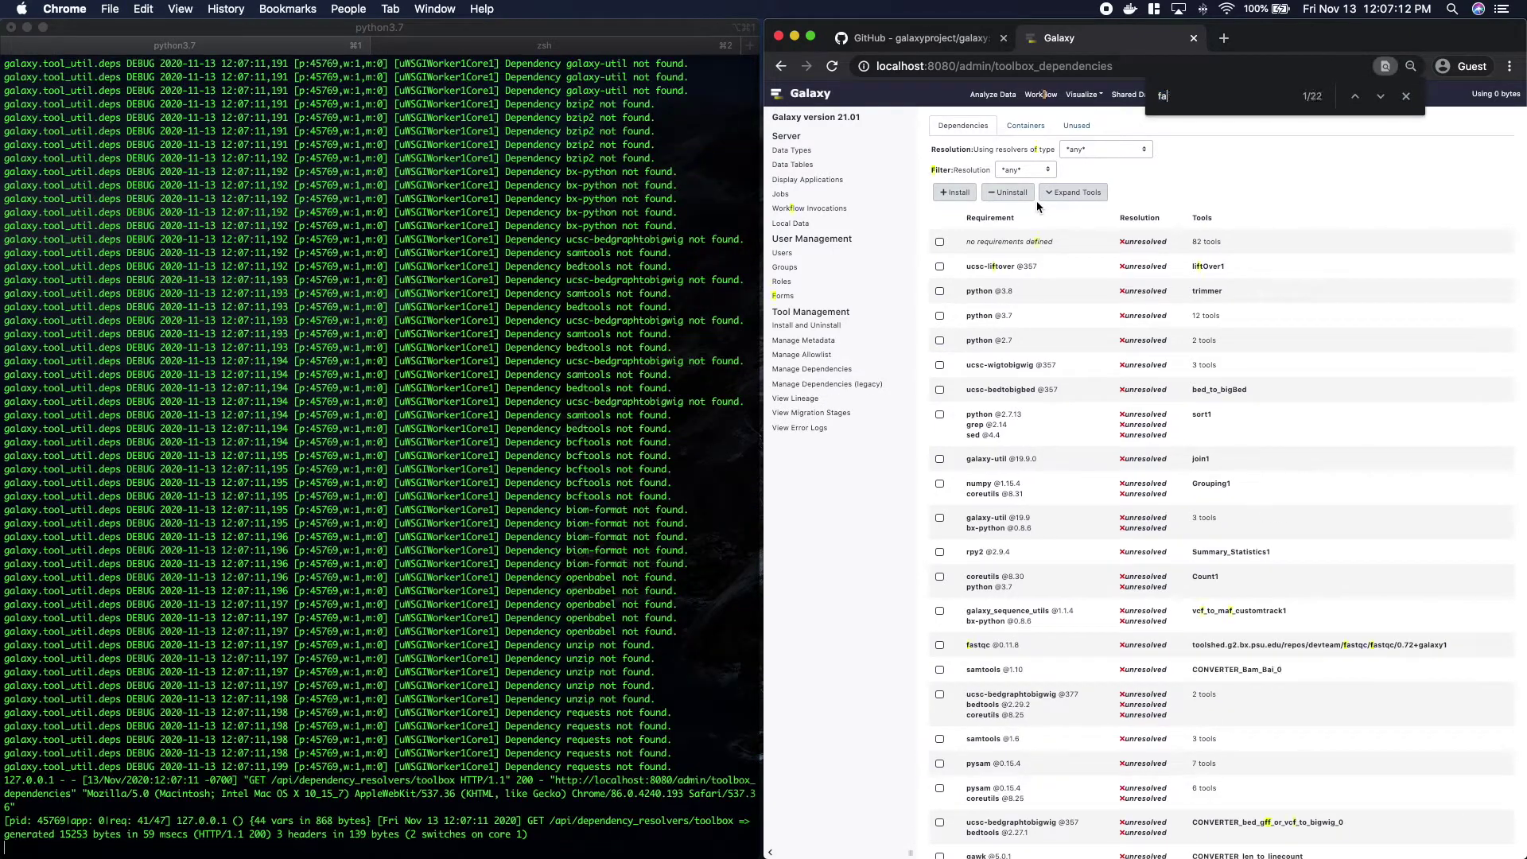
pyautogui.write('fastqc')
pyautogui.click(939, 646)
pyautogui.scroll(-5, 941, 647)
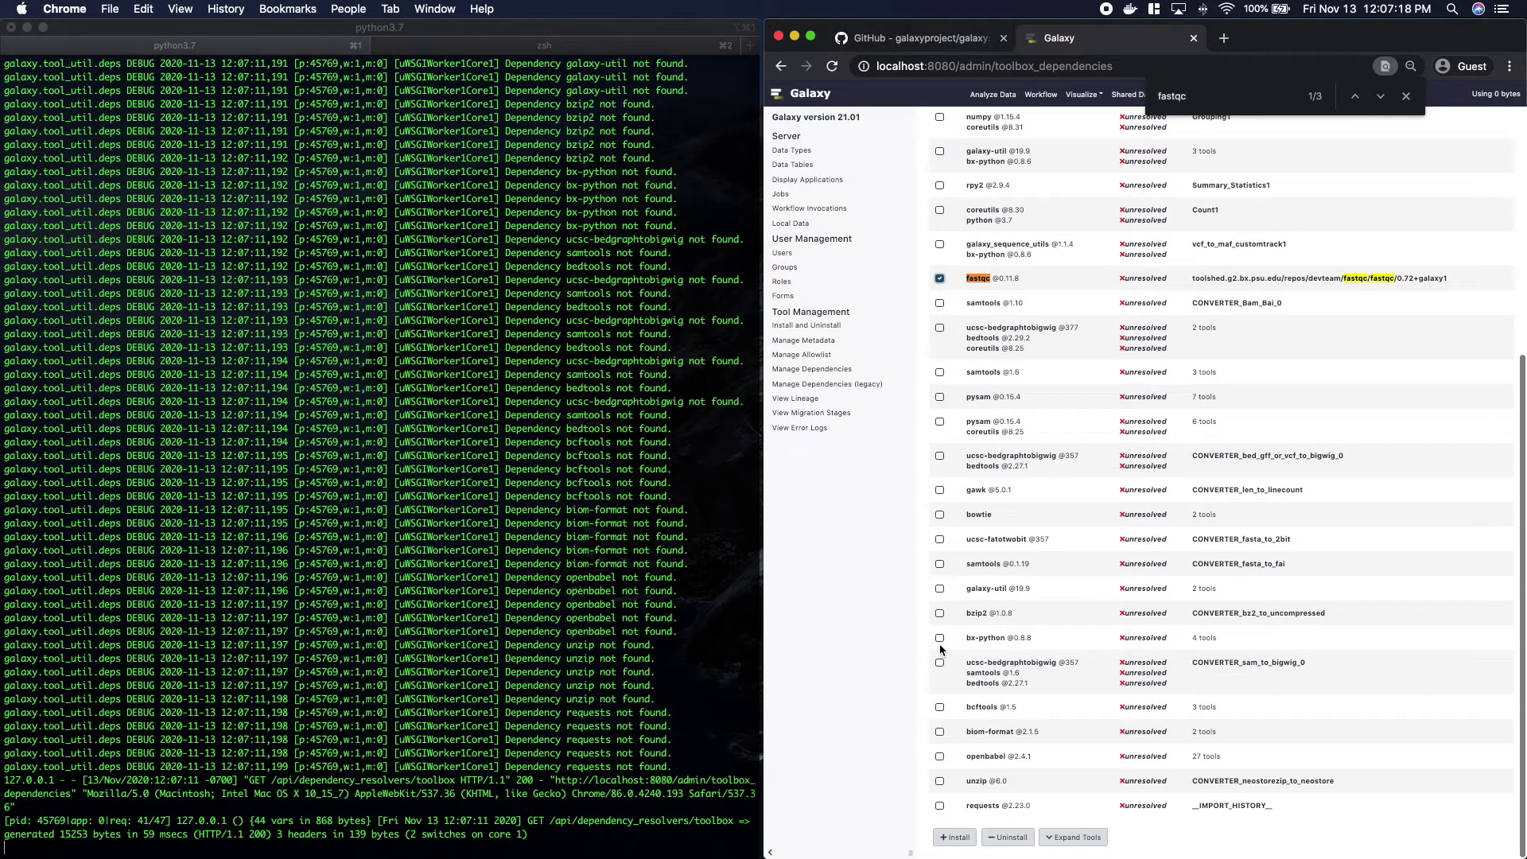
pyautogui.click(1406, 97)
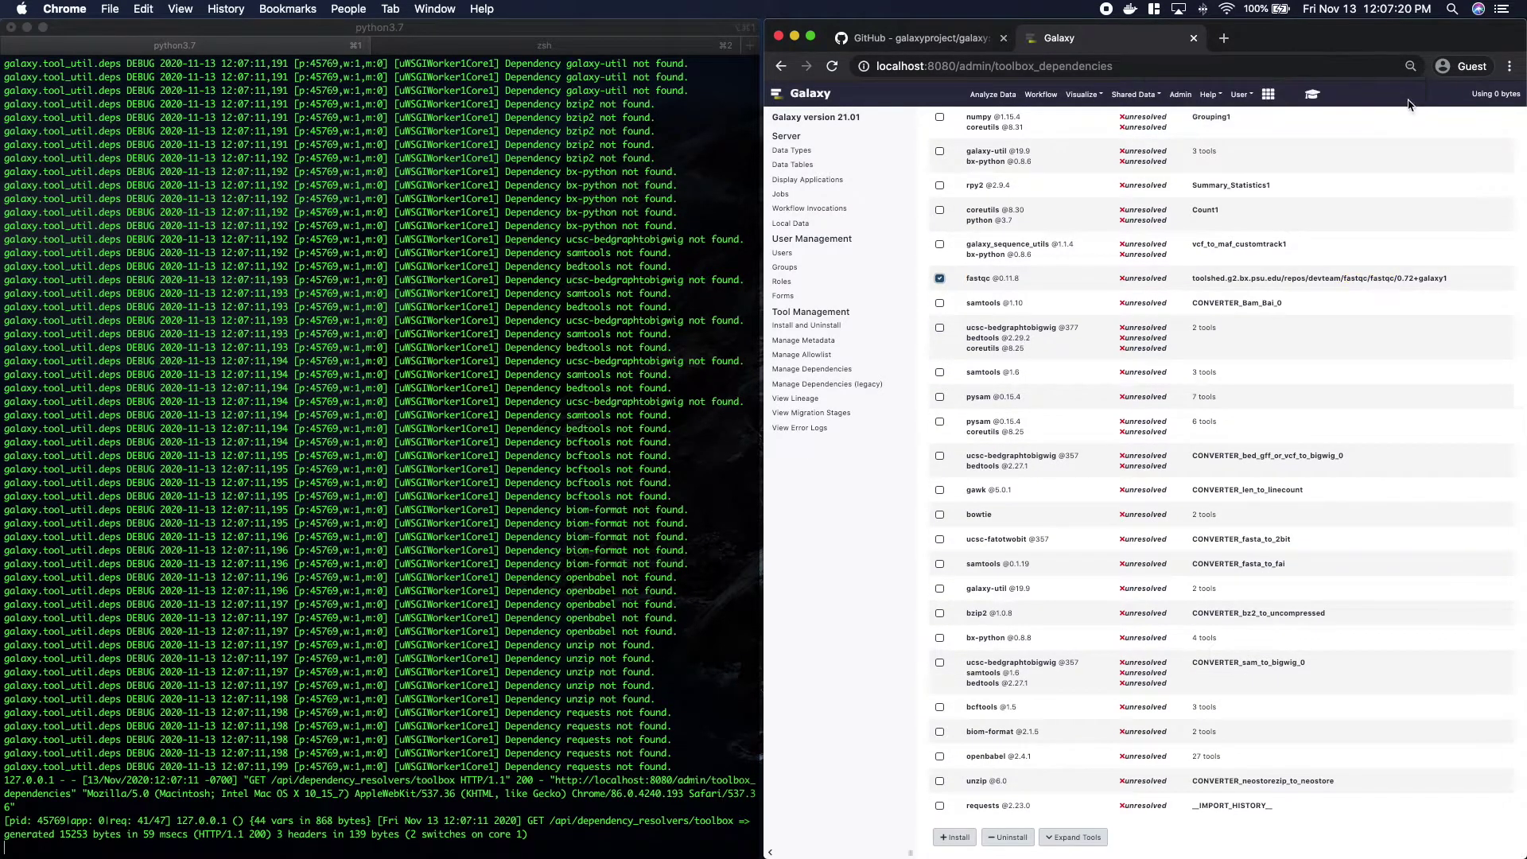
pyautogui.click(958, 841)
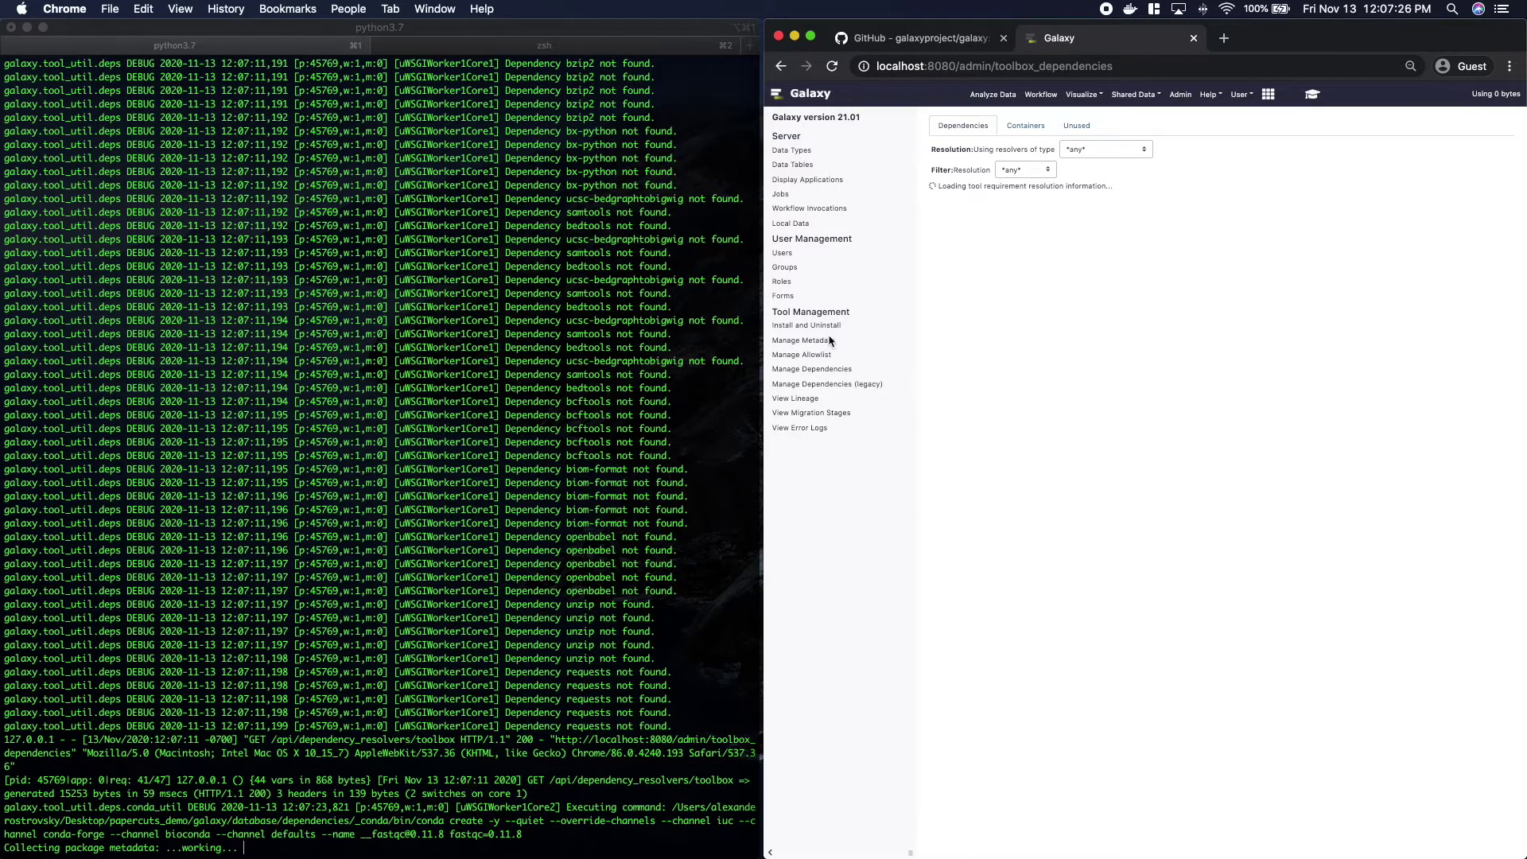
pyautogui.click(987, 94)
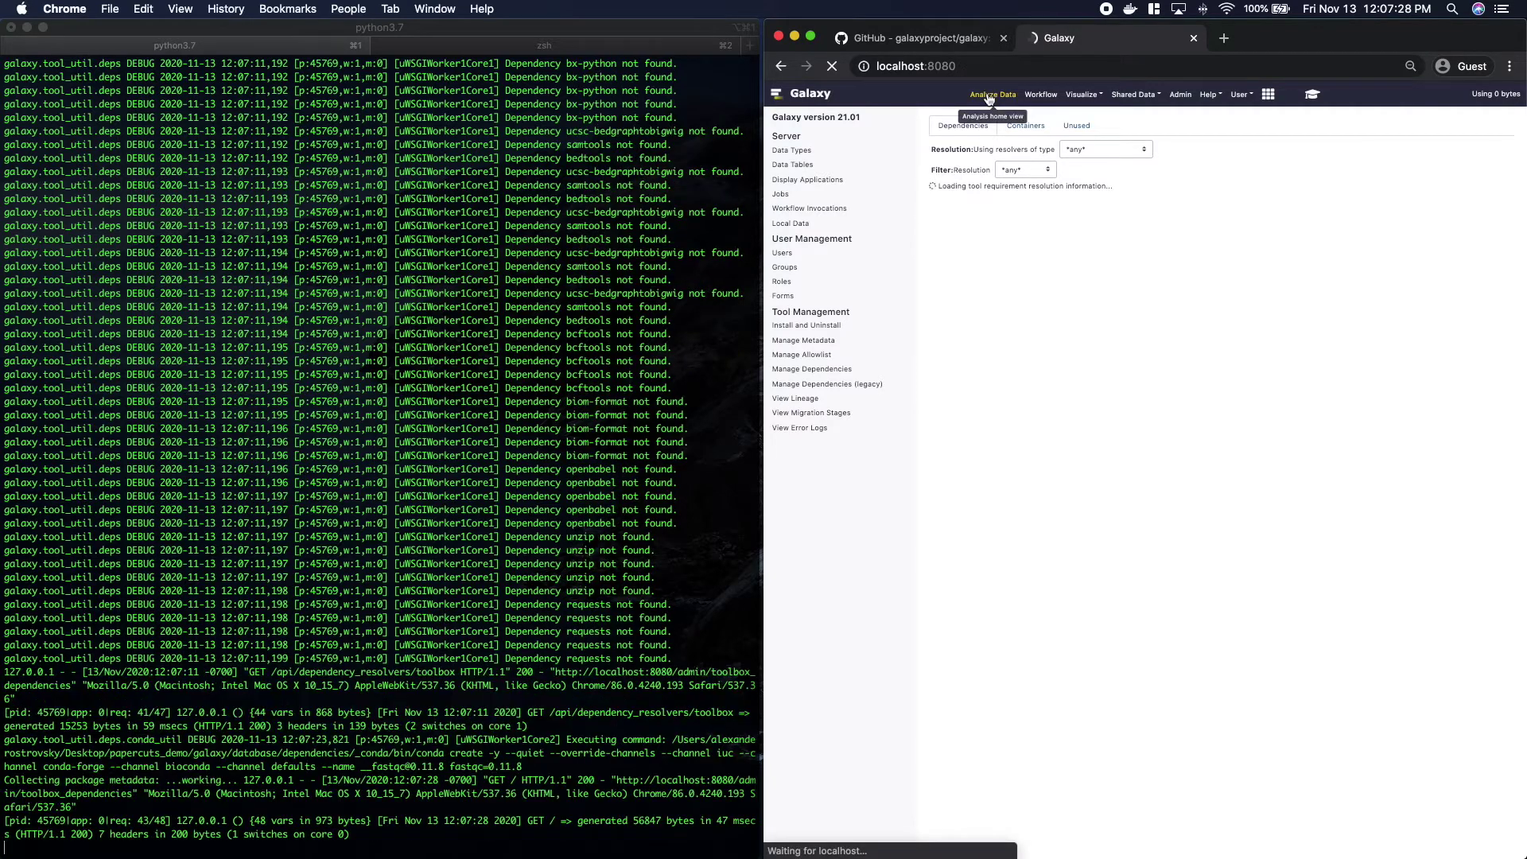